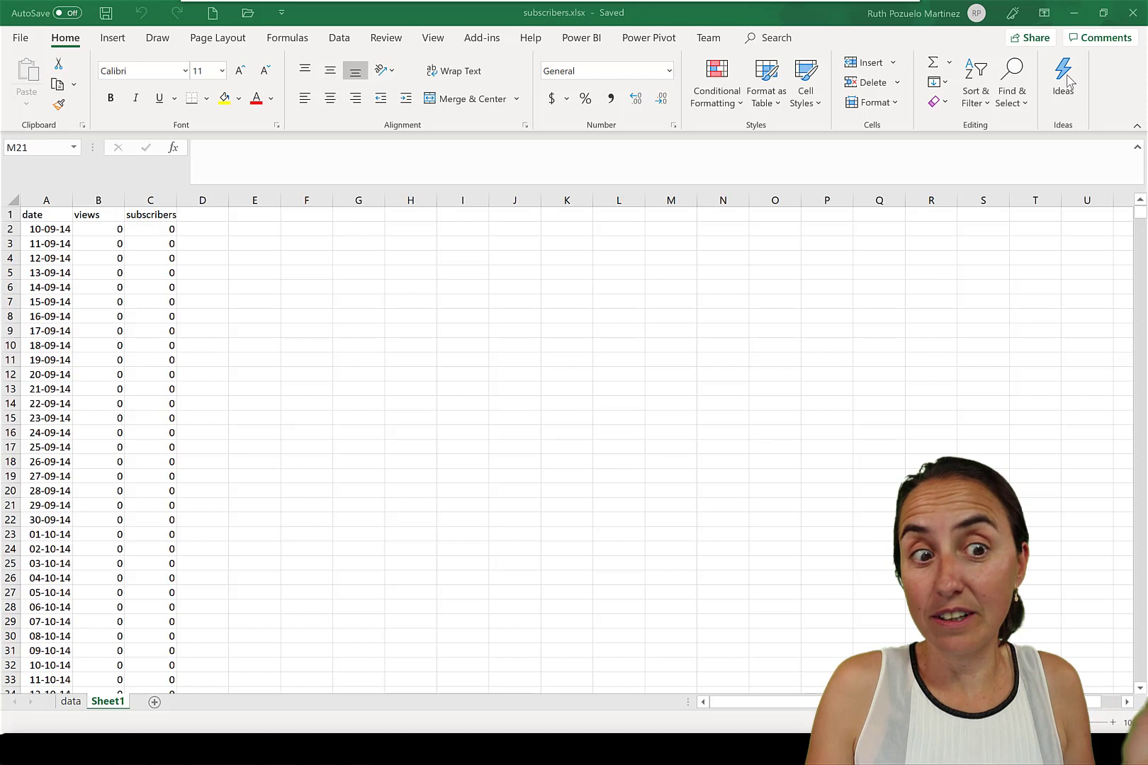
- Run Excel's Ideas on the views and subscribers data and browse to the correlation scatter suggestion
{"action": "left_click", "coordinate": [1073, 91]}
{"action": "left_click", "coordinate": [1074, 94]}
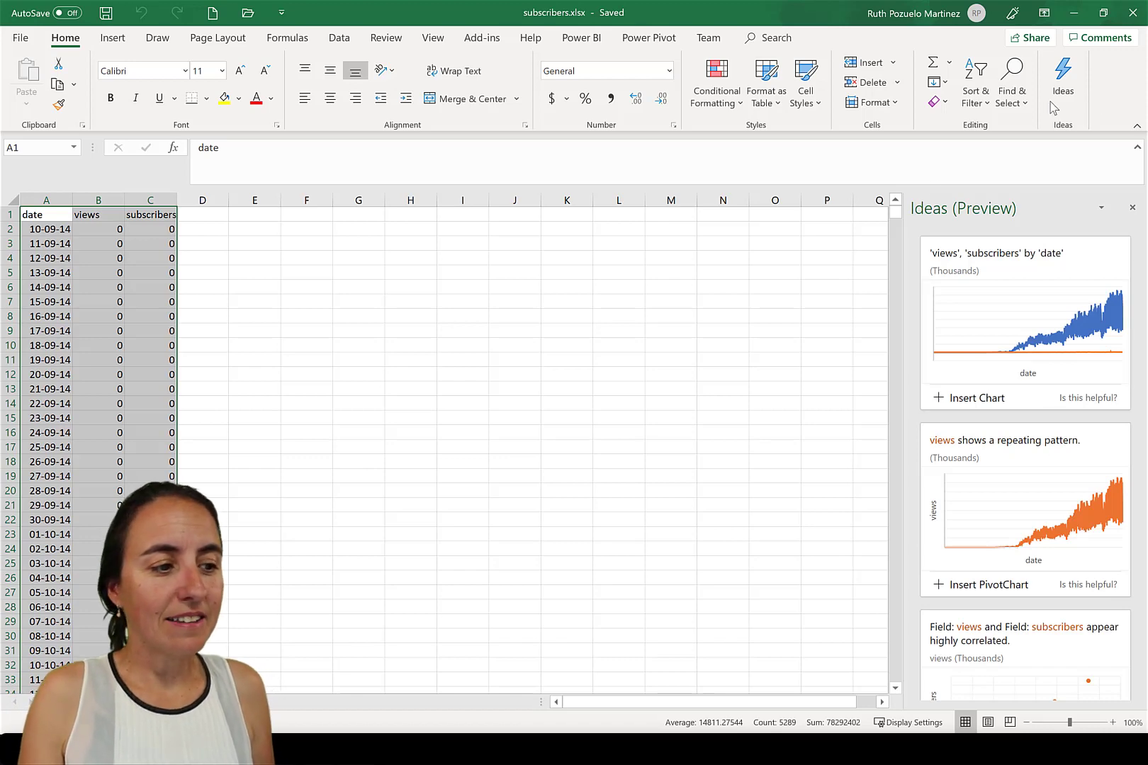
{"action": "scroll", "coordinate": [1026, 347], "scroll_direction": "down", "scroll_amount": 4}
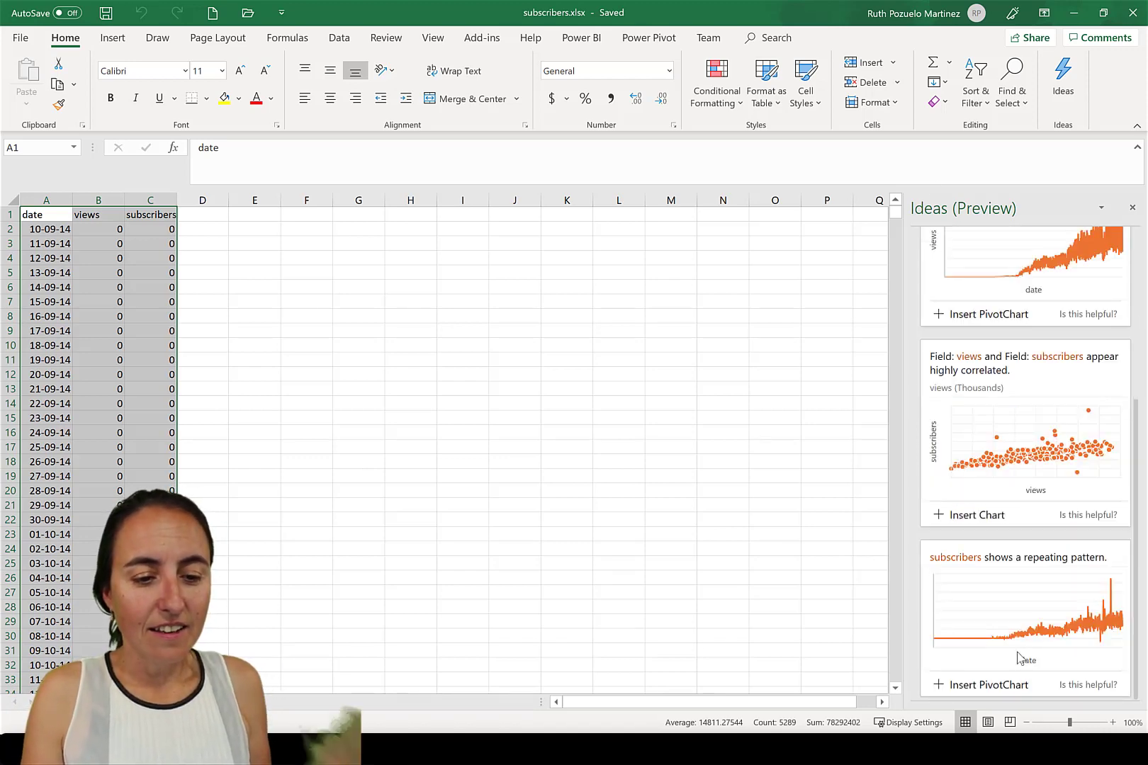
{"action": "scroll", "coordinate": [1020, 659], "scroll_direction": "up", "scroll_amount": 4}
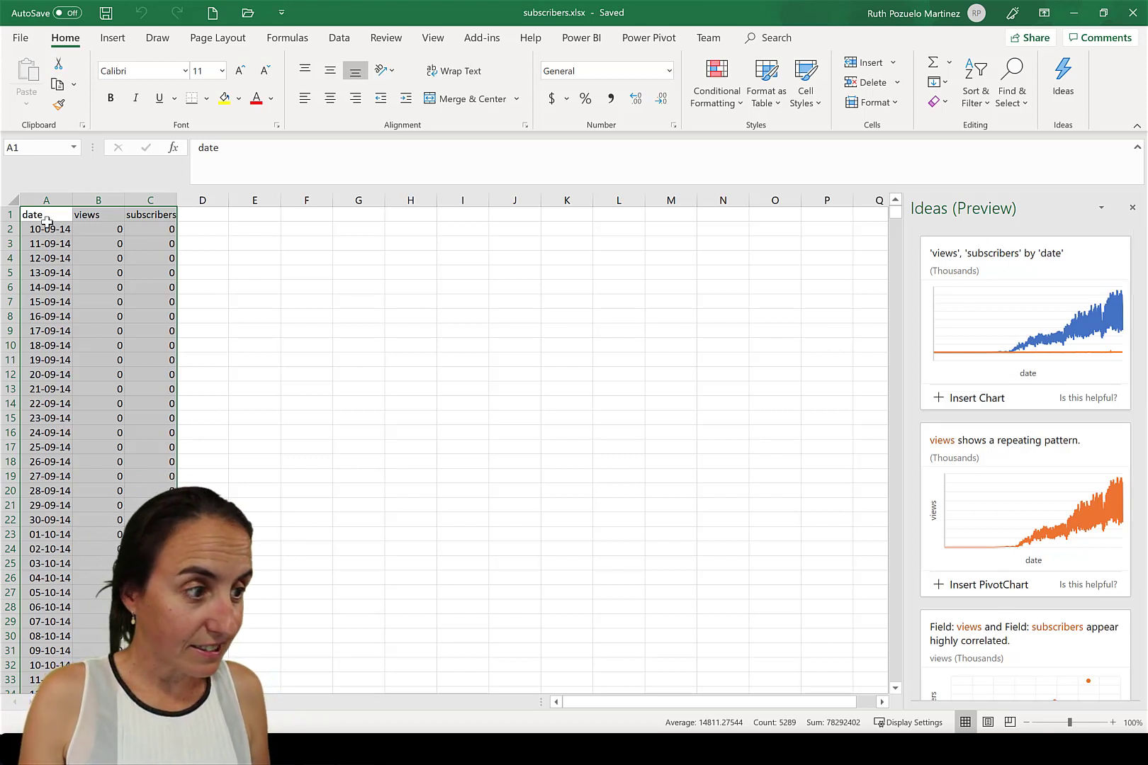
{"action": "scroll", "coordinate": [982, 439], "scroll_direction": "down", "scroll_amount": 1}
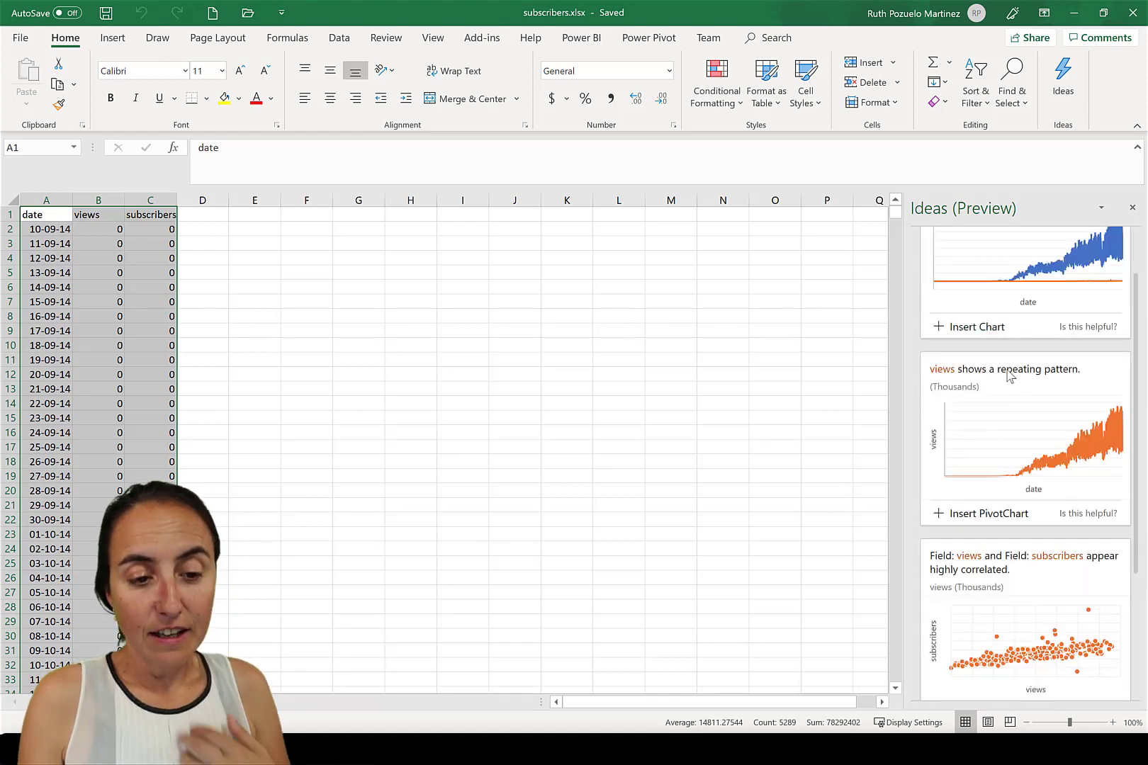
{"action": "scroll", "coordinate": [1000, 404], "scroll_direction": "down", "scroll_amount": 1}
{"action": "scroll", "coordinate": [1026, 590], "scroll_direction": "down", "scroll_amount": 2}
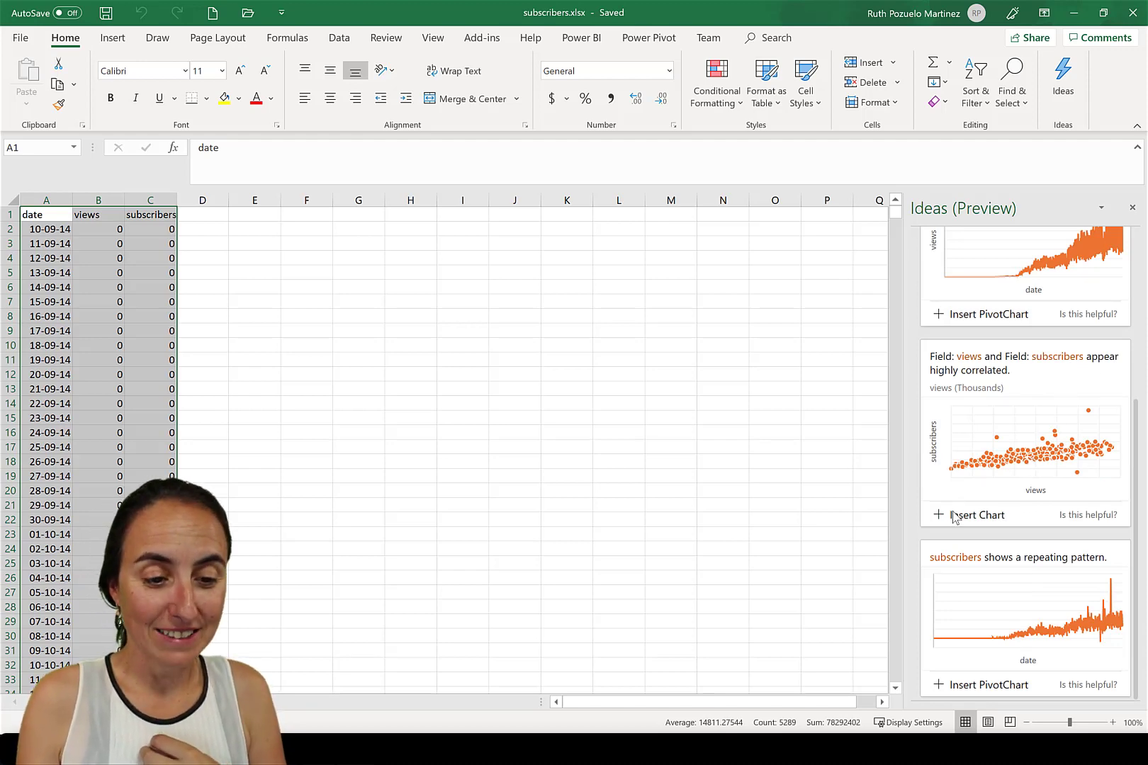
- Insert the views-versus-subscribers 'highly correlated' scatter chart and place it, enlarged, beside the data
{"action": "left_click", "coordinate": [976, 515]}
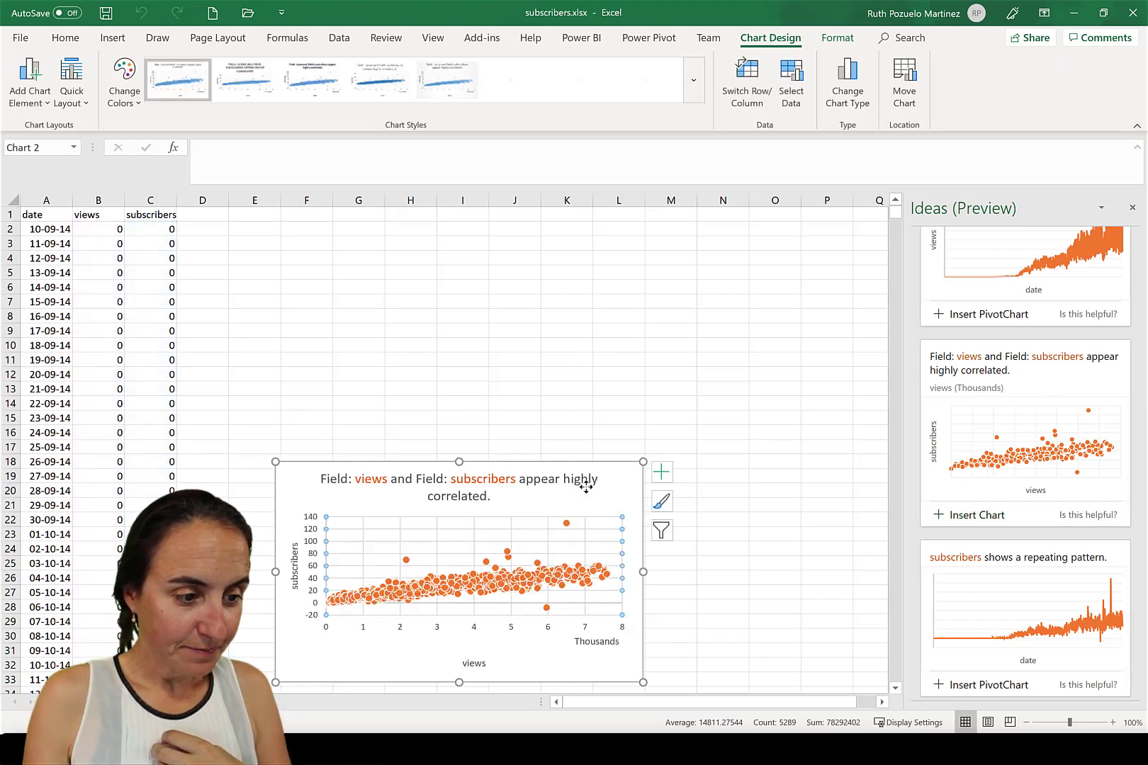
{"action": "left_click", "coordinate": [582, 482]}
{"action": "left_click", "coordinate": [629, 501]}
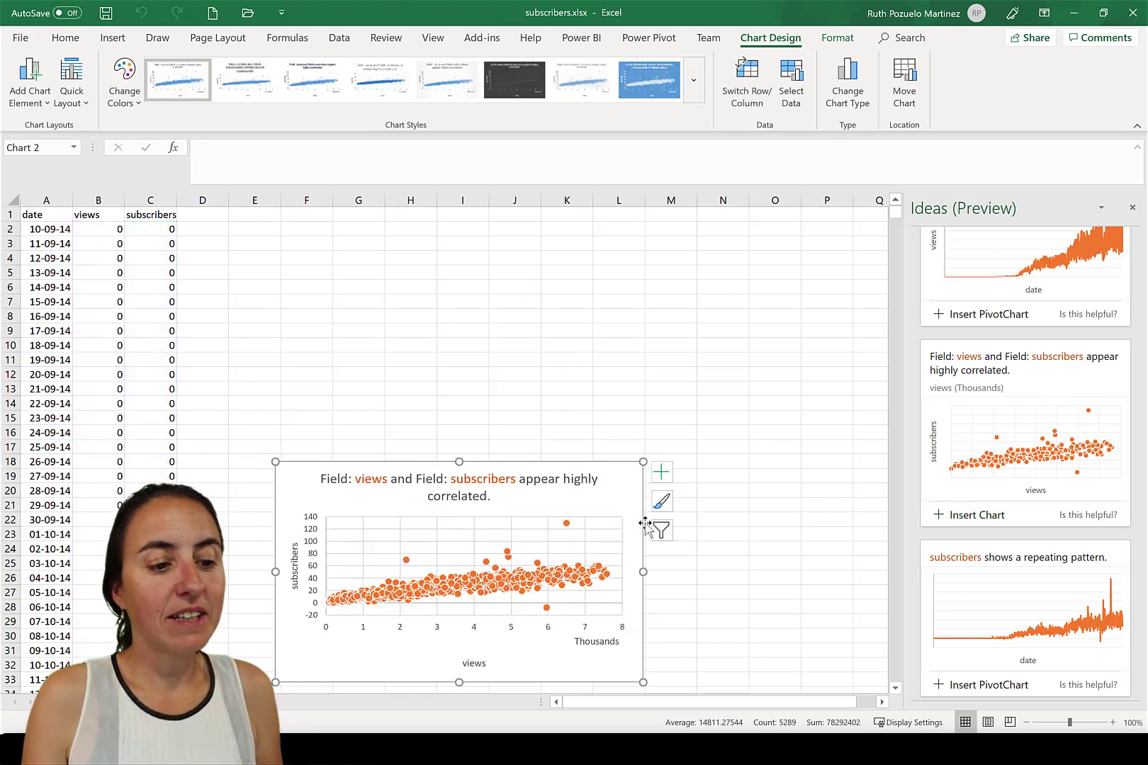
{"action": "left_click_drag", "start_coordinate": [627, 505], "coordinate": [593, 296]}
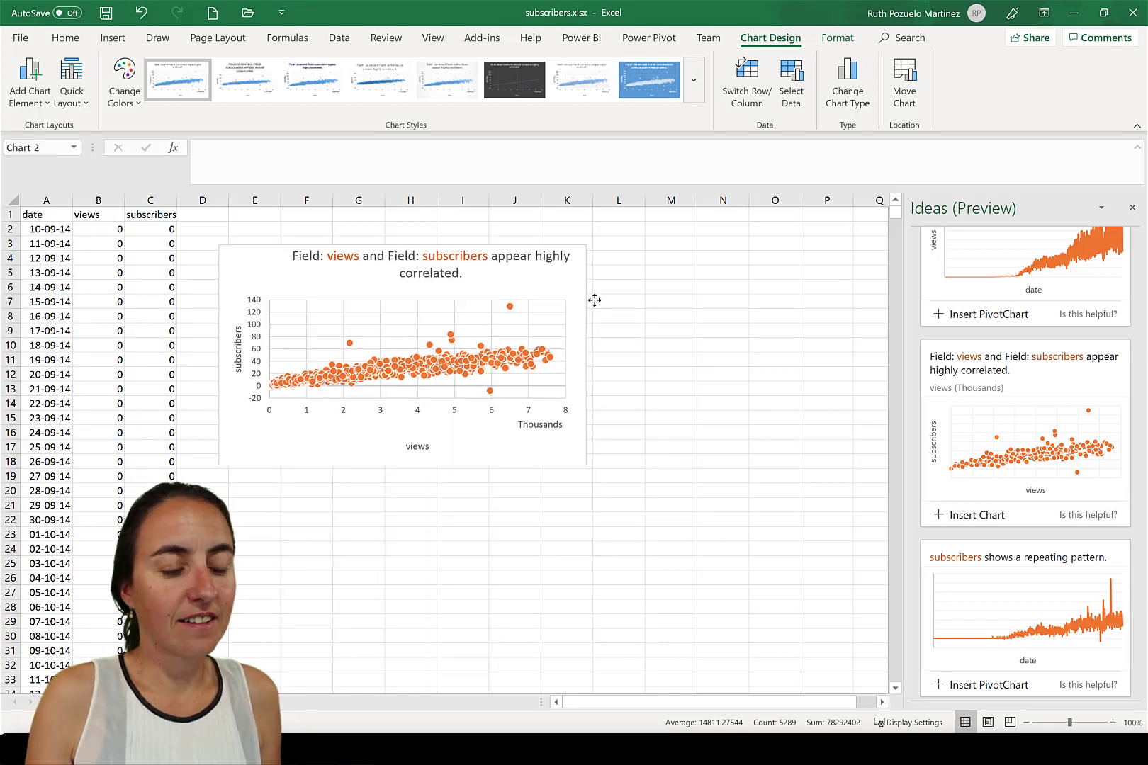
{"action": "left_click_drag", "start_coordinate": [609, 472], "coordinate": [759, 564]}
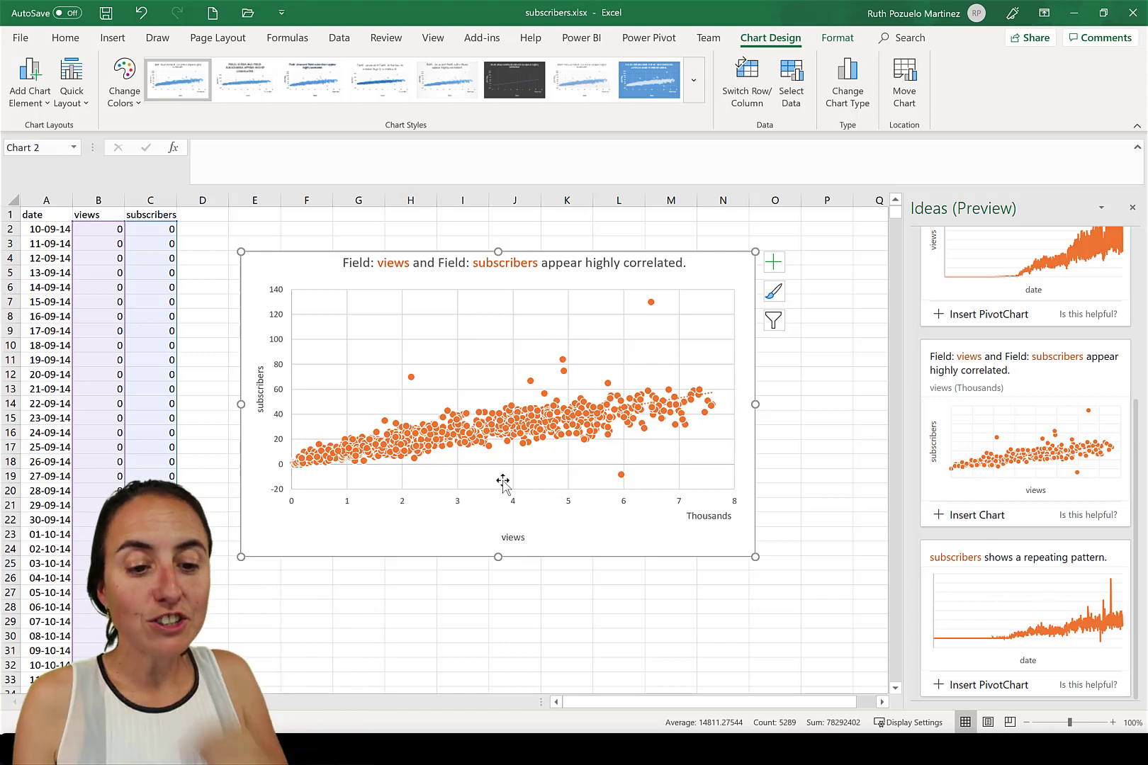
{"action": "left_click", "coordinate": [815, 537]}
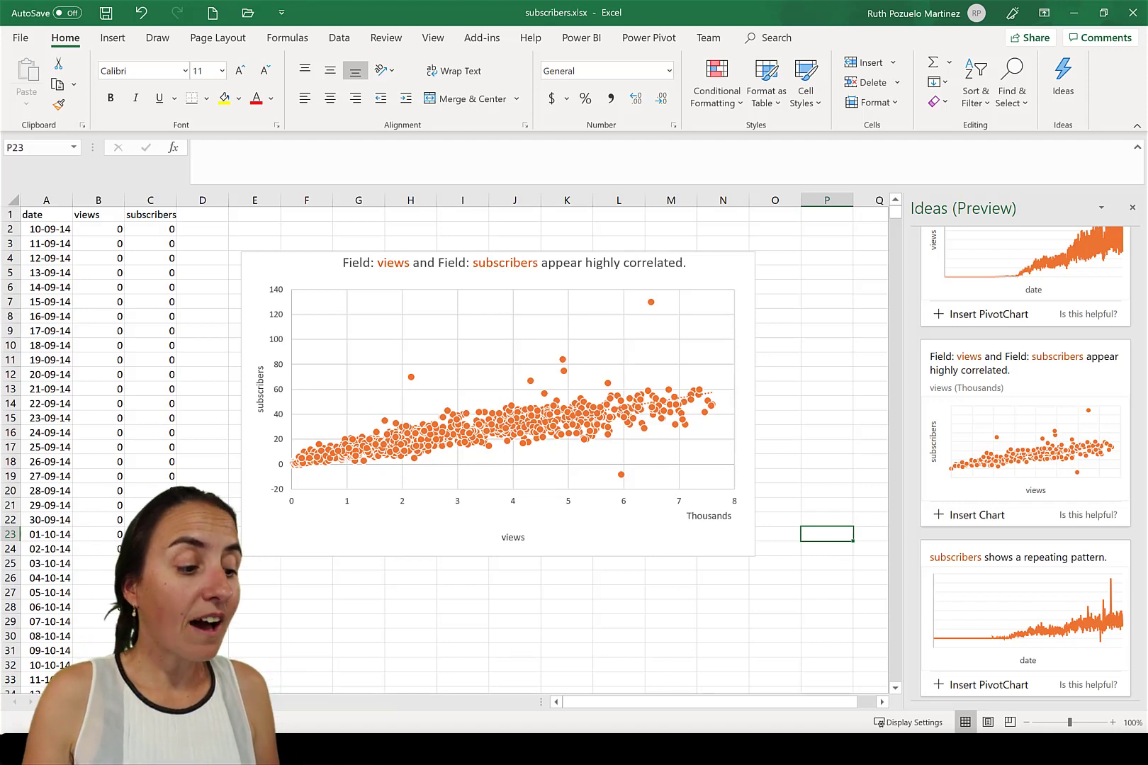
- Lower the table visual, then save and publish the ideas report to My workspace, replacing the dataset
{"action": "key", "text": "alt+Tab"}
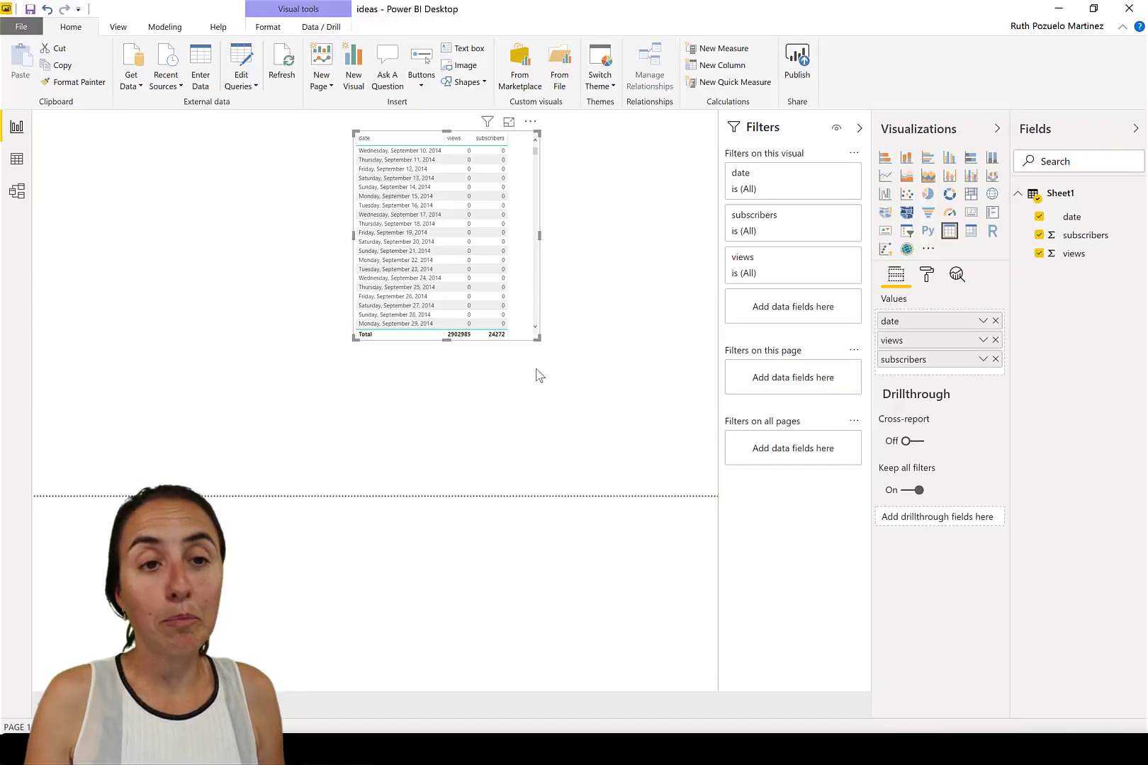
{"action": "left_click_drag", "start_coordinate": [528, 132], "coordinate": [528, 216]}
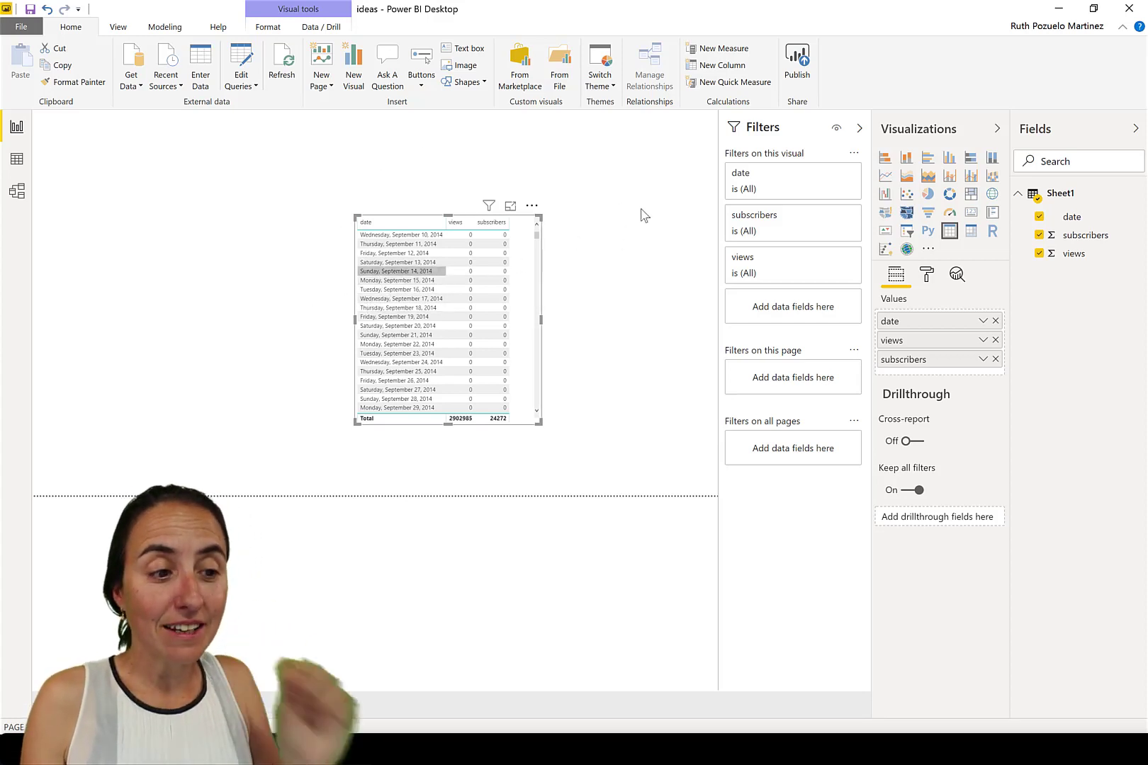
{"action": "left_click", "coordinate": [798, 78]}
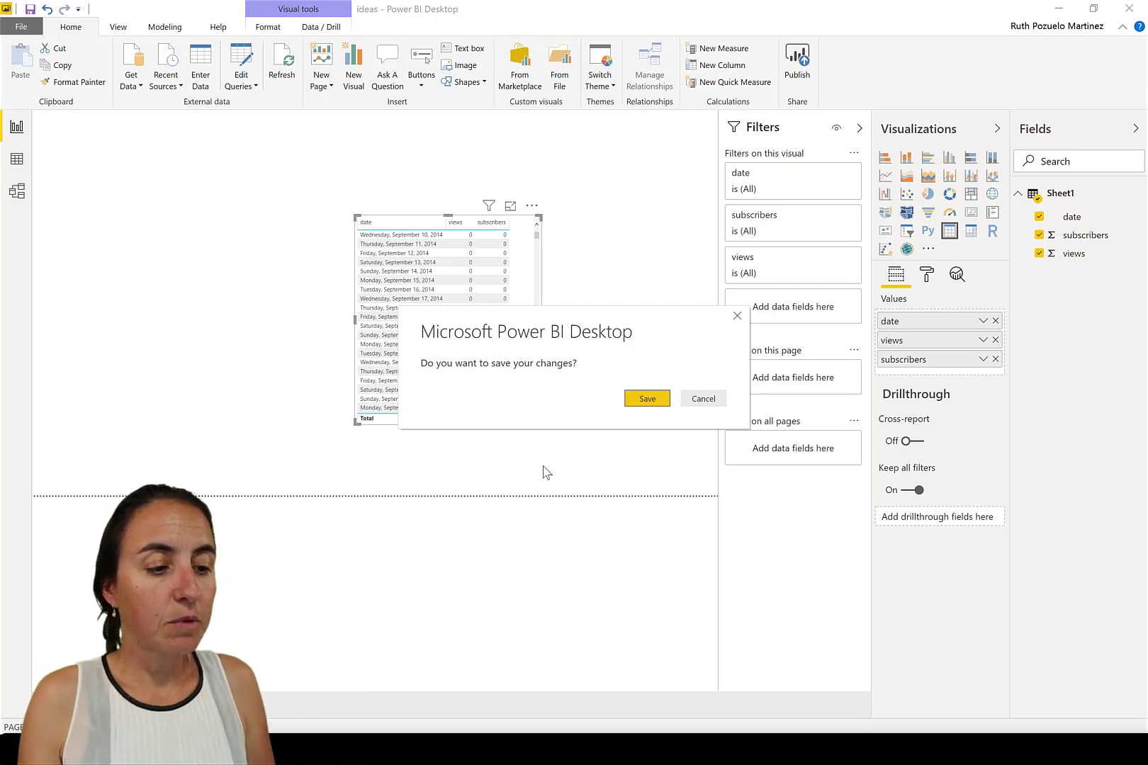
{"action": "left_click", "coordinate": [664, 398]}
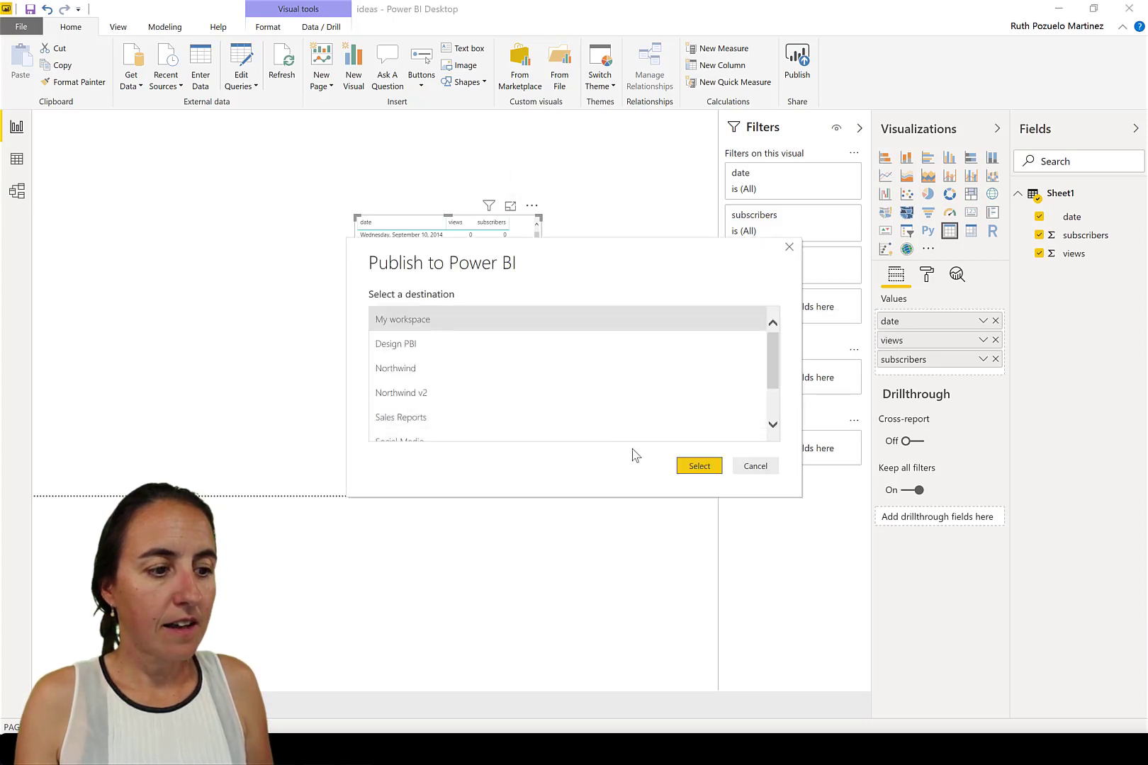
{"action": "left_click", "coordinate": [700, 466]}
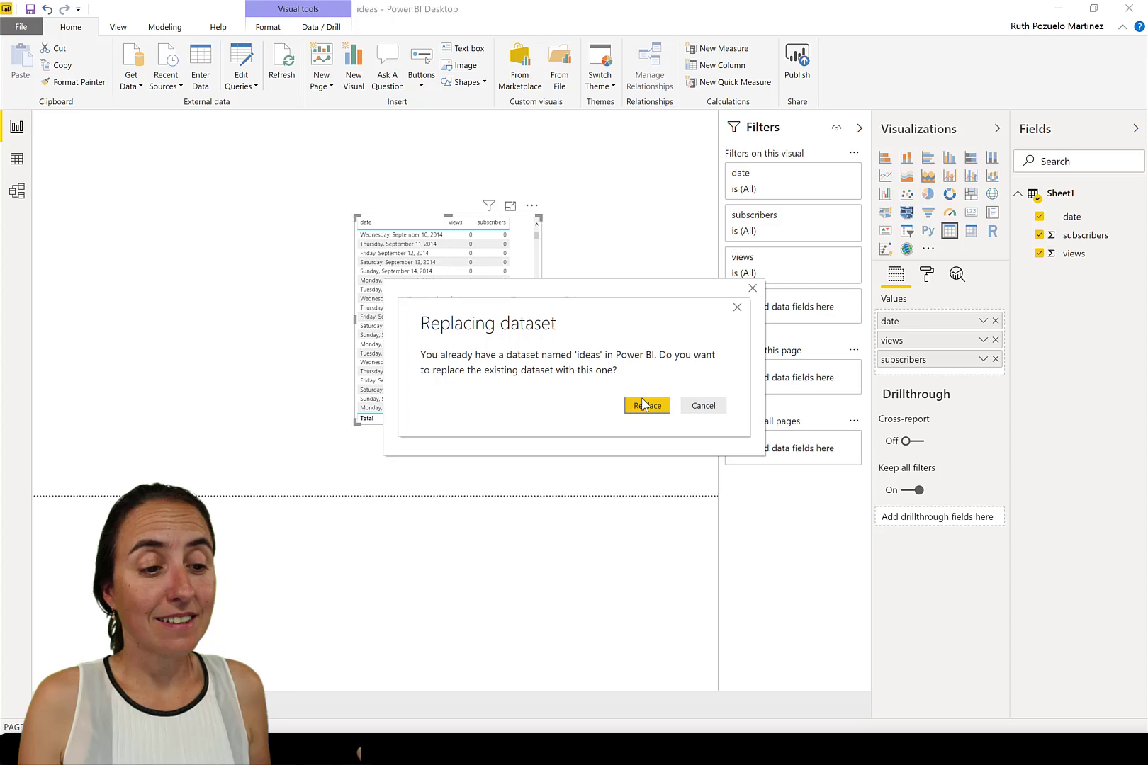
{"action": "left_click", "coordinate": [648, 408]}
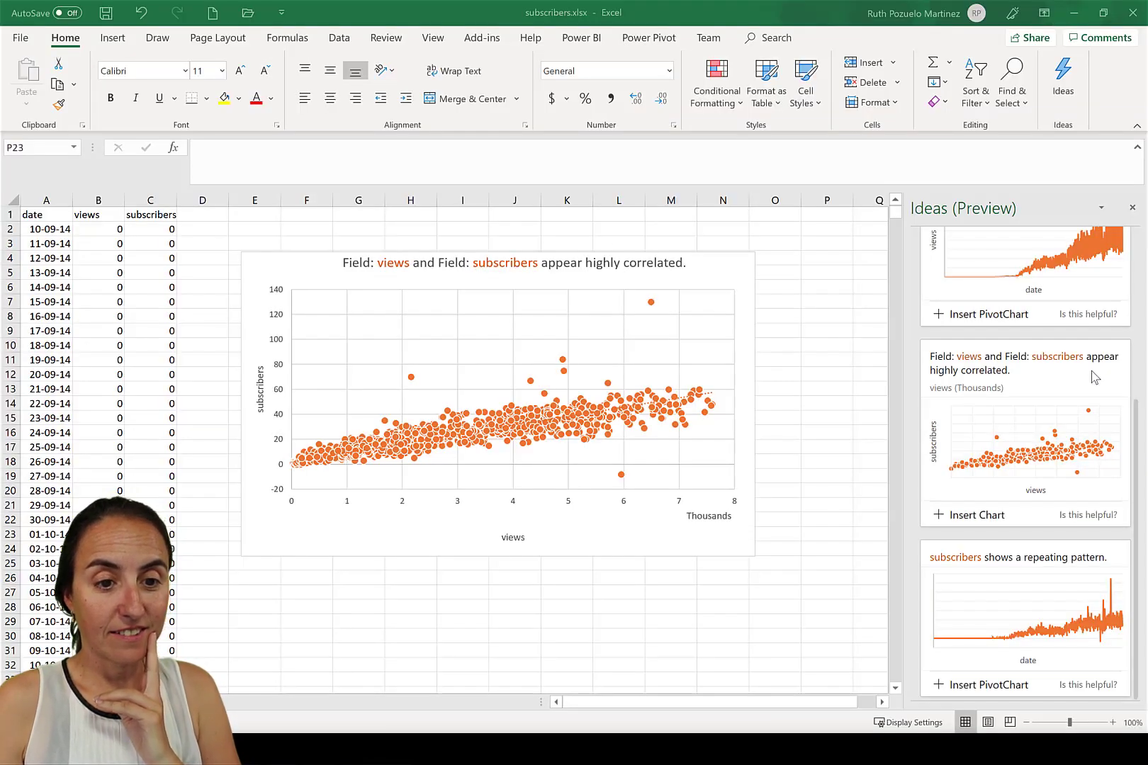
- Scroll the Power BI Quick Insights cards to compare with Excel's Ideas, then return to Excel
{"action": "scroll", "coordinate": [1068, 367], "scroll_direction": "up", "scroll_amount": 2}
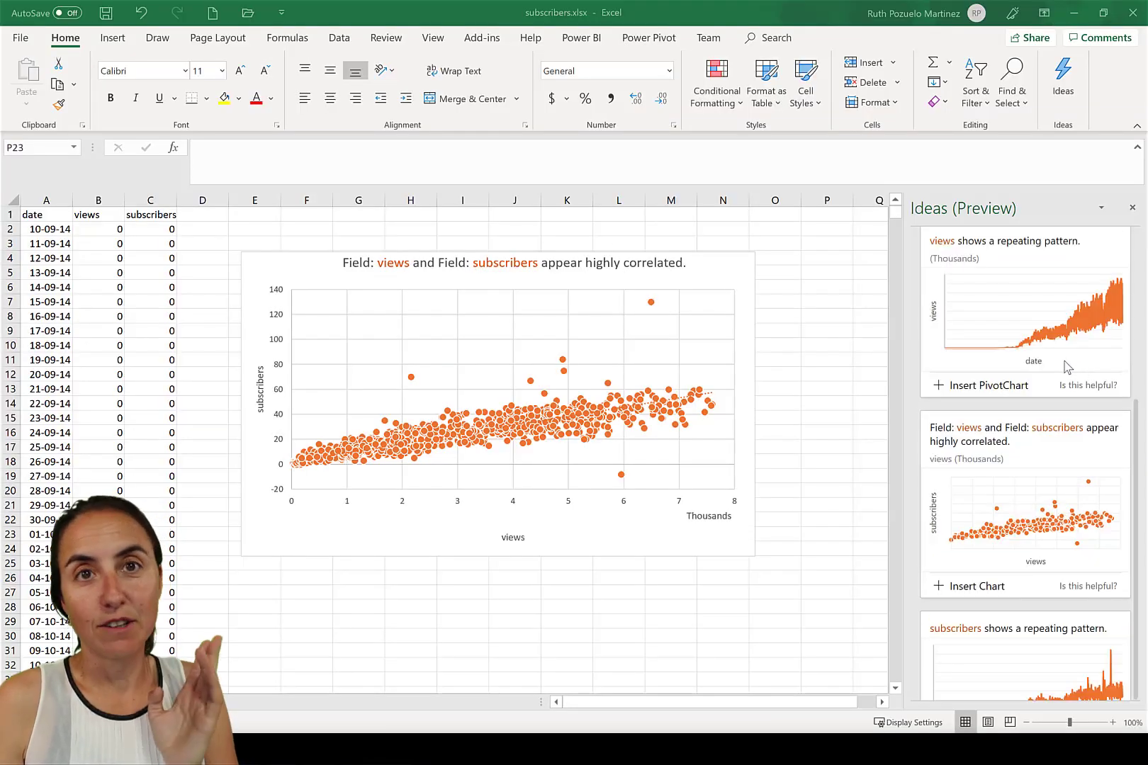
{"action": "scroll", "coordinate": [1068, 367], "scroll_direction": "up", "scroll_amount": 2}
{"action": "scroll", "coordinate": [1031, 232], "scroll_direction": "up", "scroll_amount": 1}
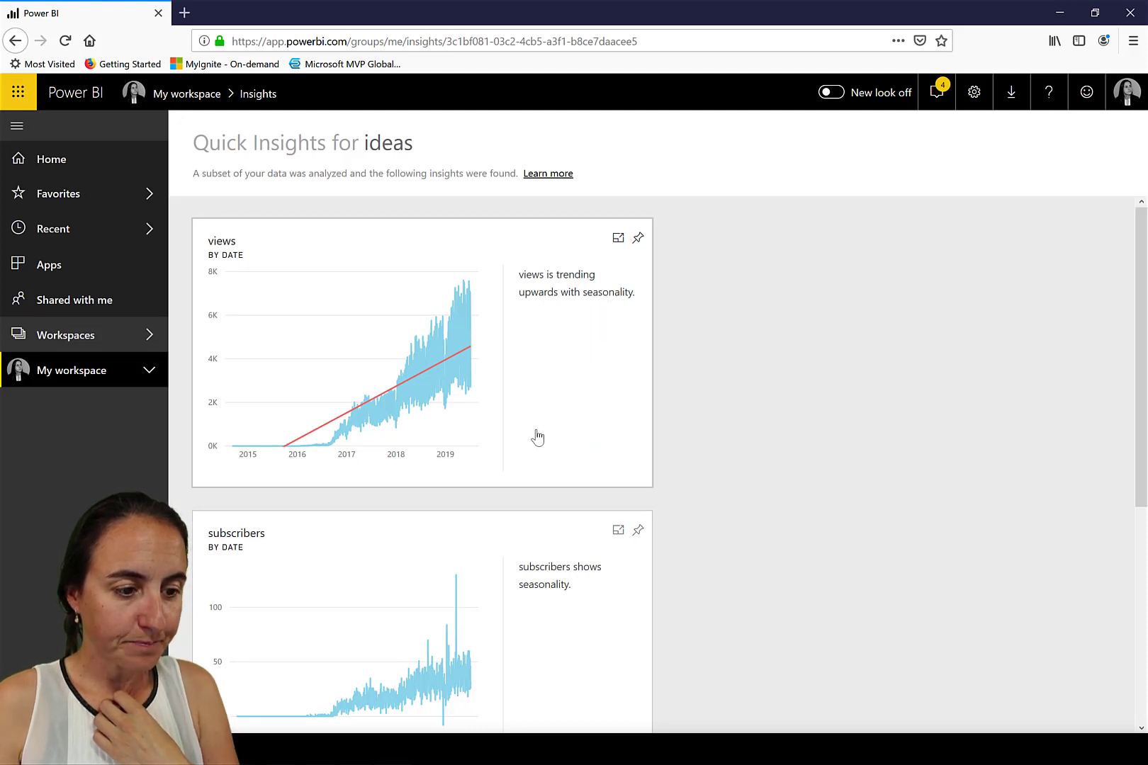
{"action": "scroll", "coordinate": [580, 510], "scroll_direction": "down", "scroll_amount": 4}
{"action": "scroll", "coordinate": [579, 510], "scroll_direction": "down", "scroll_amount": 1}
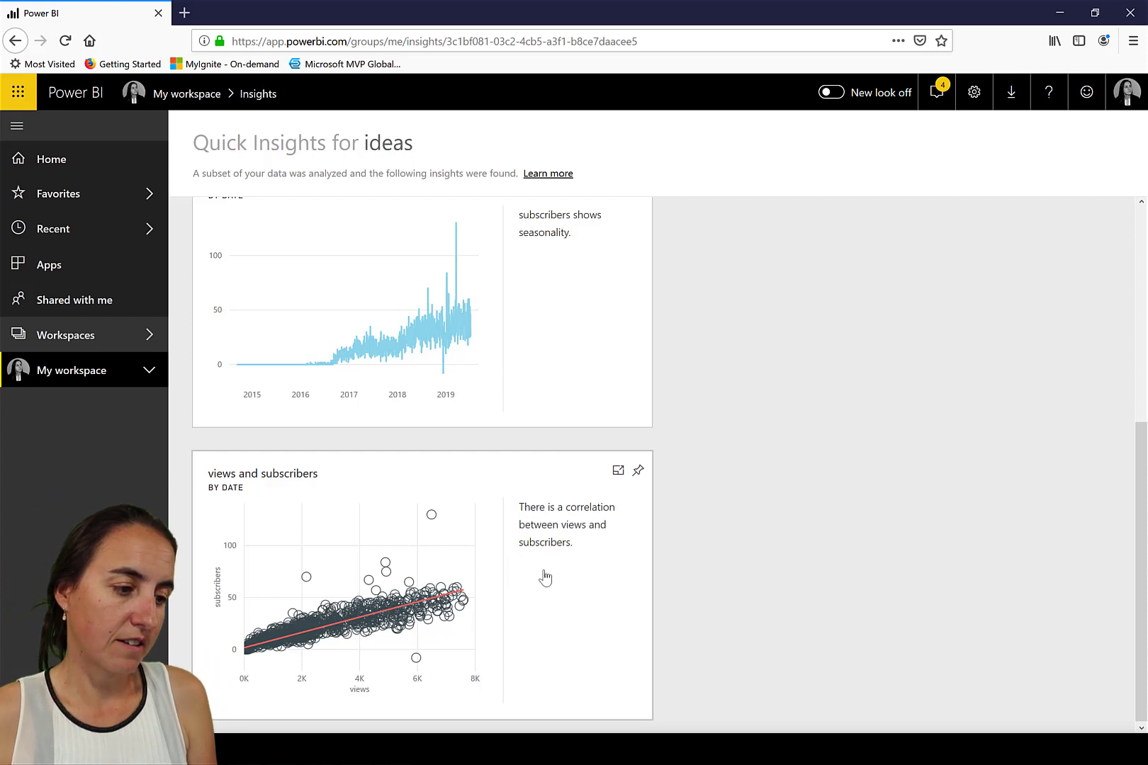
{"action": "scroll", "coordinate": [598, 533], "scroll_direction": "up", "scroll_amount": 4}
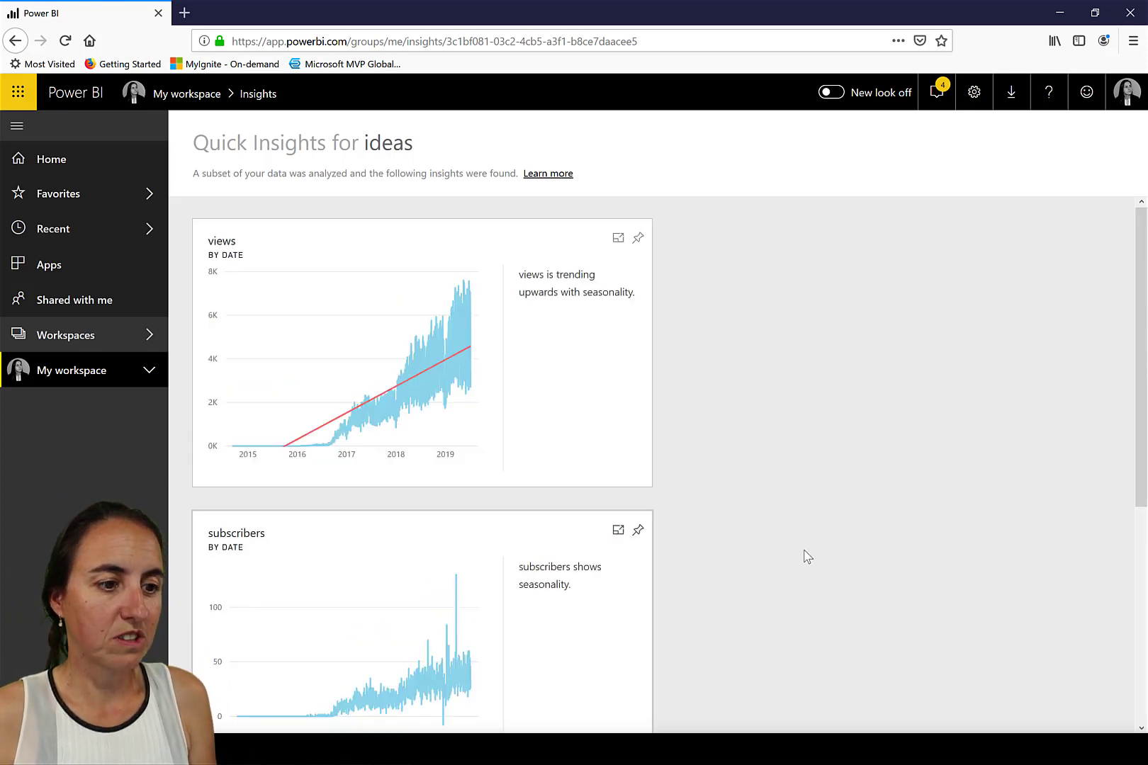
{"action": "scroll", "coordinate": [801, 595], "scroll_direction": "down", "scroll_amount": 5}
{"action": "scroll", "coordinate": [812, 601], "scroll_direction": "up", "scroll_amount": 3}
{"action": "scroll", "coordinate": [813, 597], "scroll_direction": "up", "scroll_amount": 2}
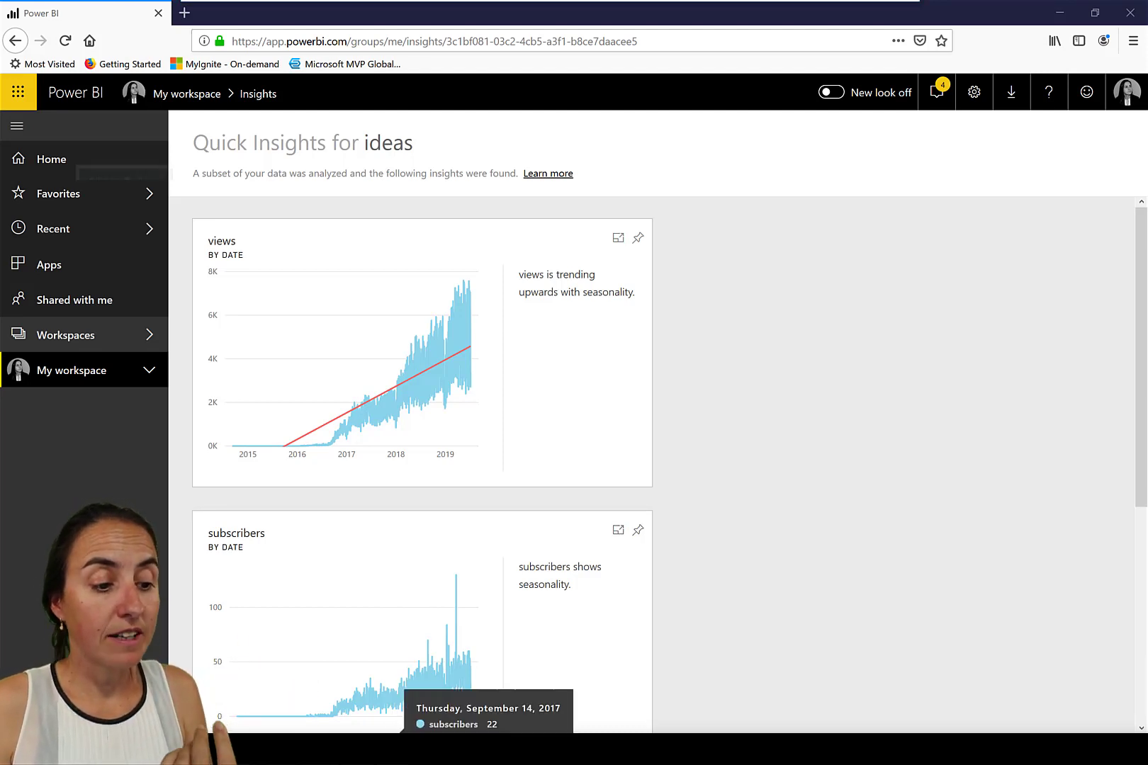
{"action": "key", "text": "alt+Tab"}
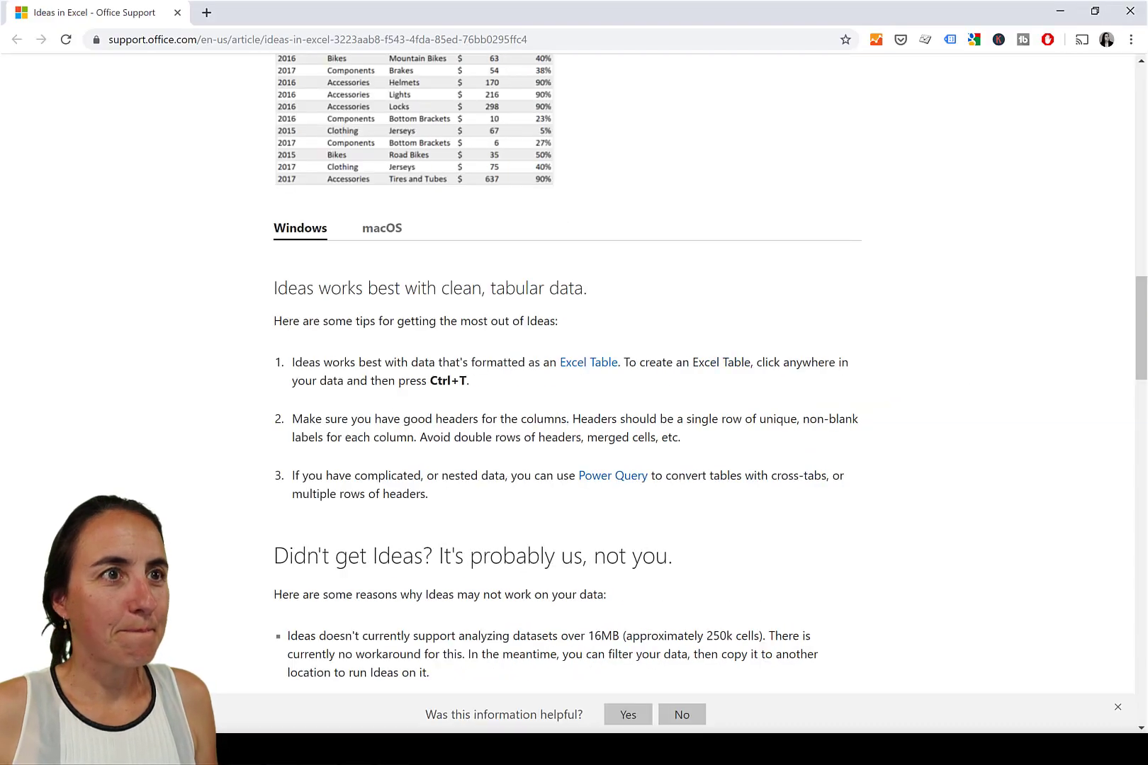
{"action": "scroll", "coordinate": [463, 466], "scroll_direction": "down", "scroll_amount": 3}
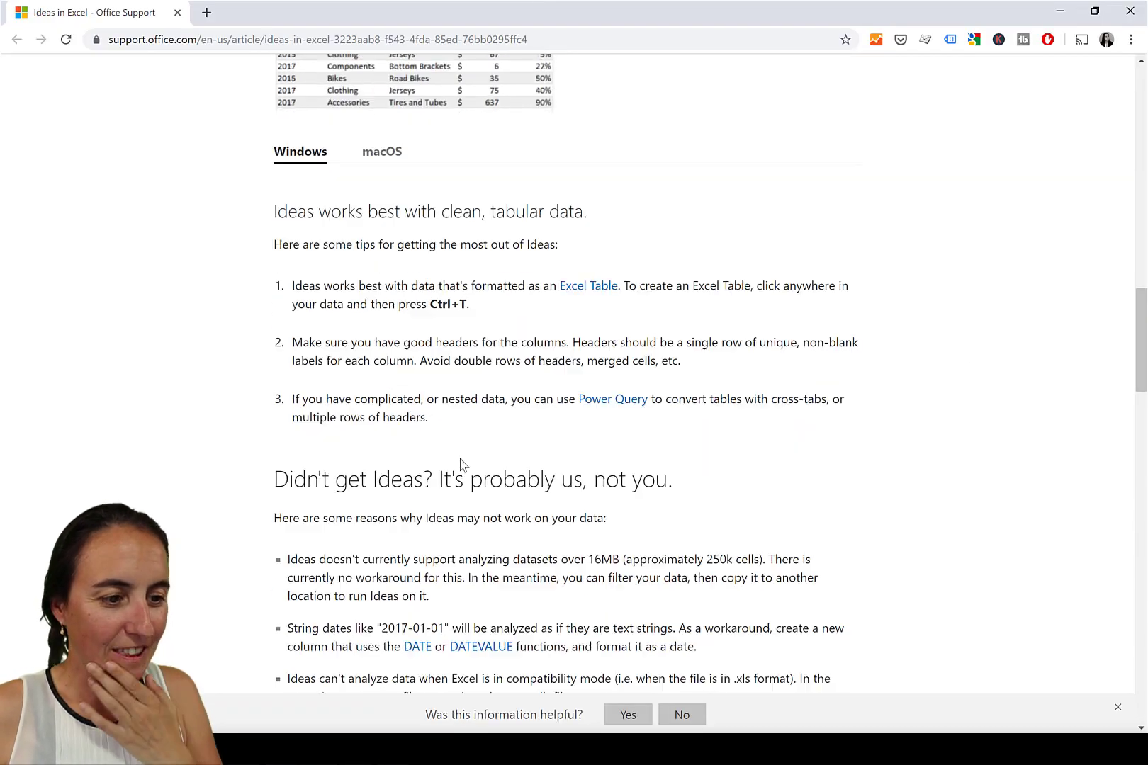
{"action": "left_click_drag", "start_coordinate": [293, 326], "coordinate": [714, 385]}
{"action": "left_click", "coordinate": [703, 403]}
{"action": "scroll", "coordinate": [597, 399], "scroll_direction": "down", "scroll_amount": 1}
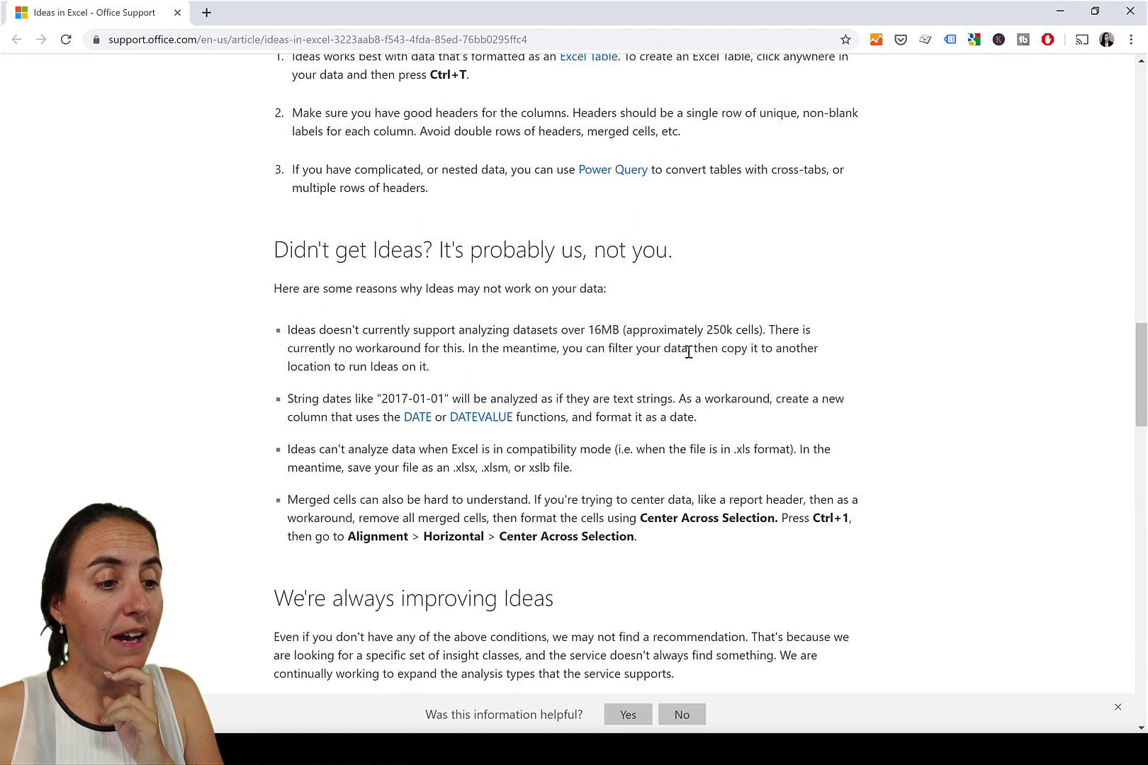
{"action": "left_click_drag", "start_coordinate": [553, 331], "coordinate": [617, 334]}
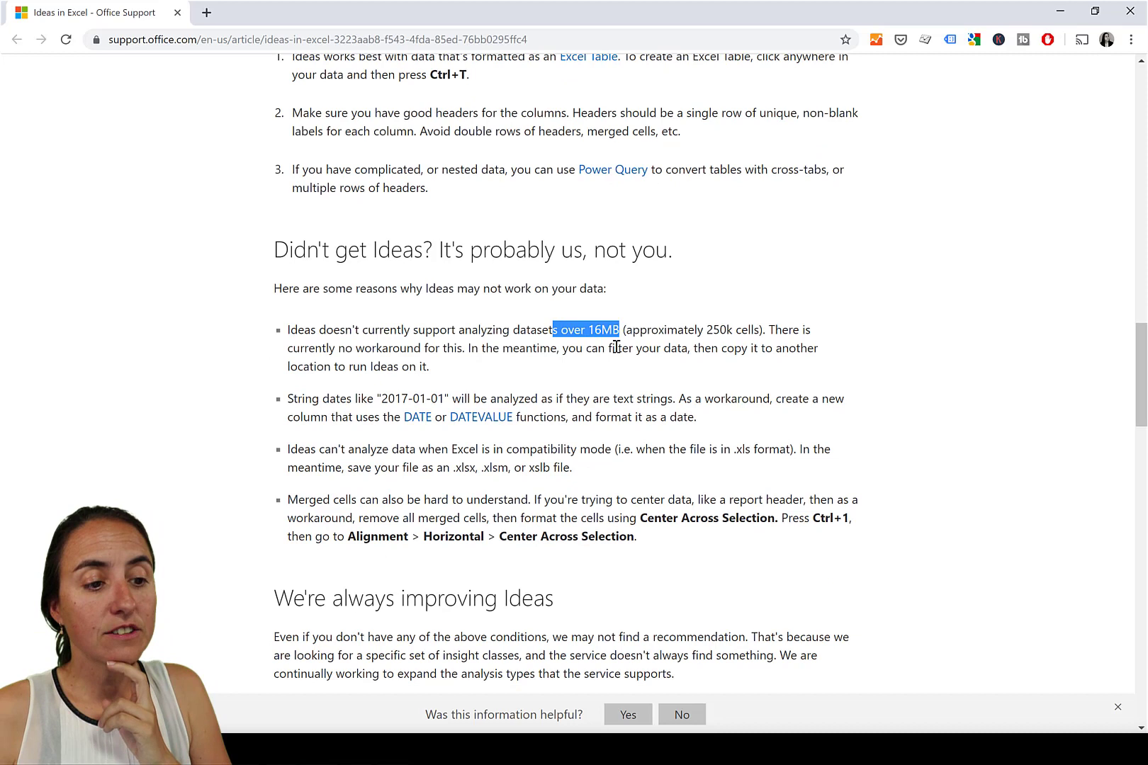
{"action": "left_click", "coordinate": [604, 343]}
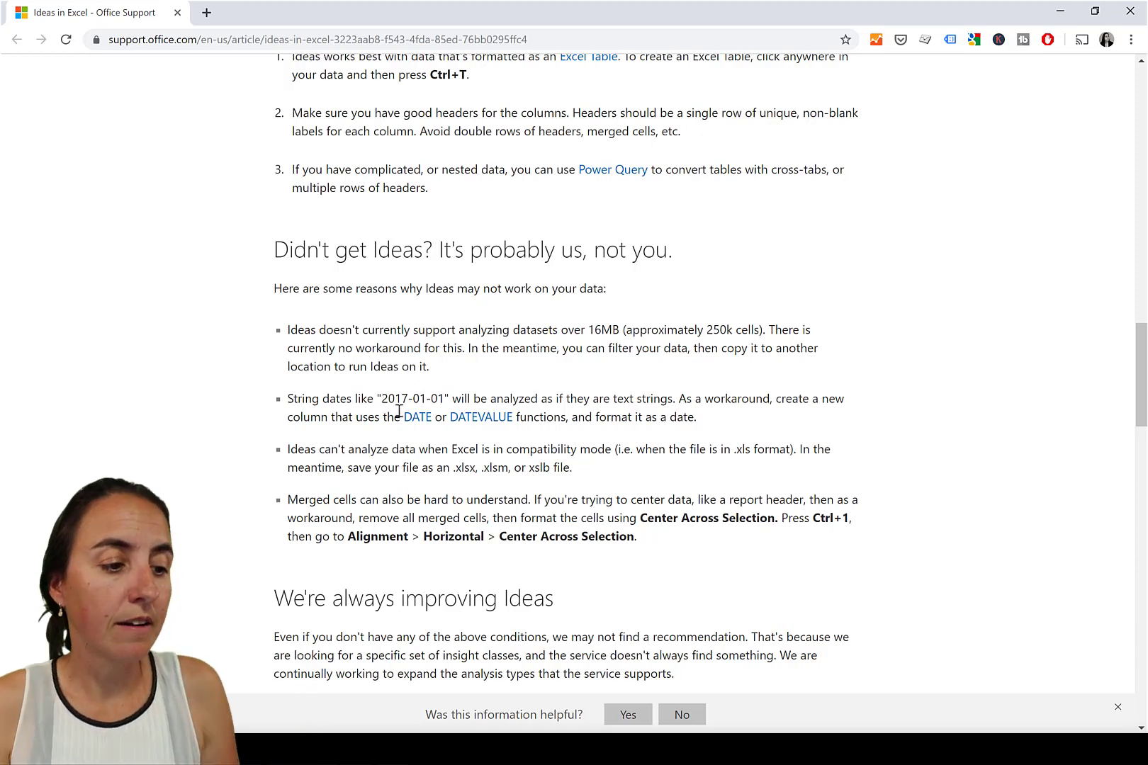
{"action": "left_click_drag", "start_coordinate": [448, 398], "coordinate": [380, 395]}
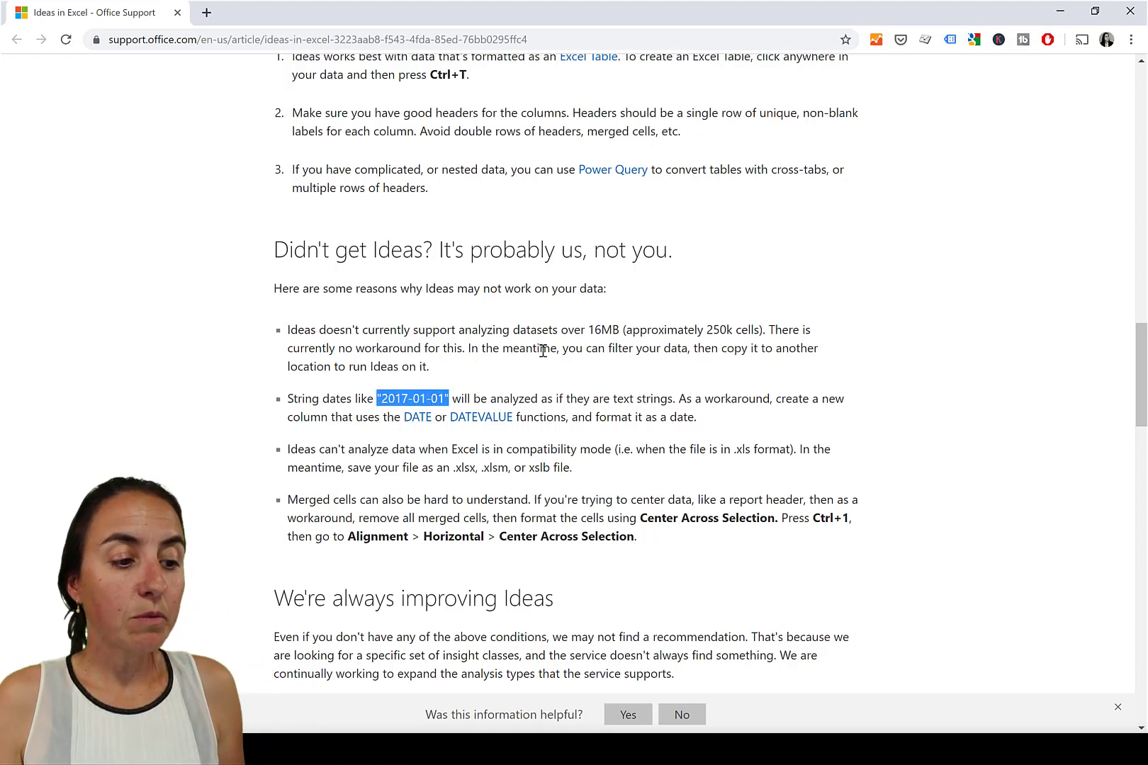
{"action": "left_click_drag", "start_coordinate": [550, 348], "coordinate": [430, 366]}
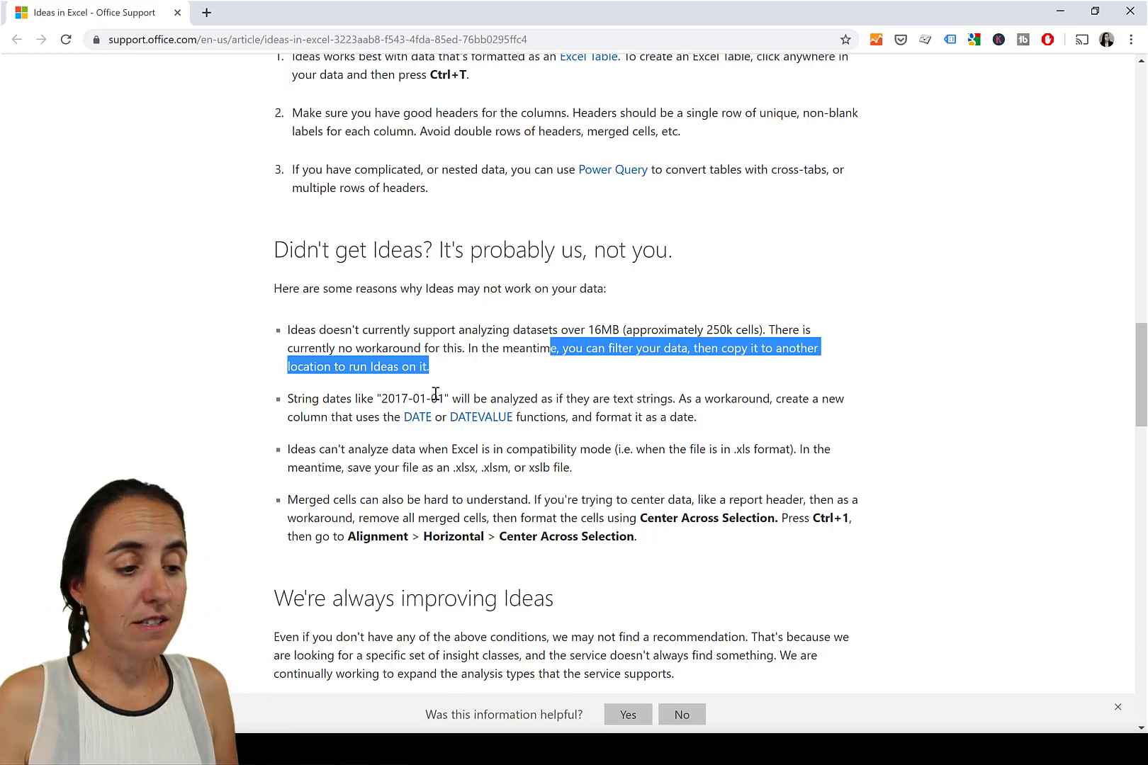
{"action": "left_click", "coordinate": [522, 489]}
{"action": "scroll", "coordinate": [522, 489], "scroll_direction": "down", "scroll_amount": 1}
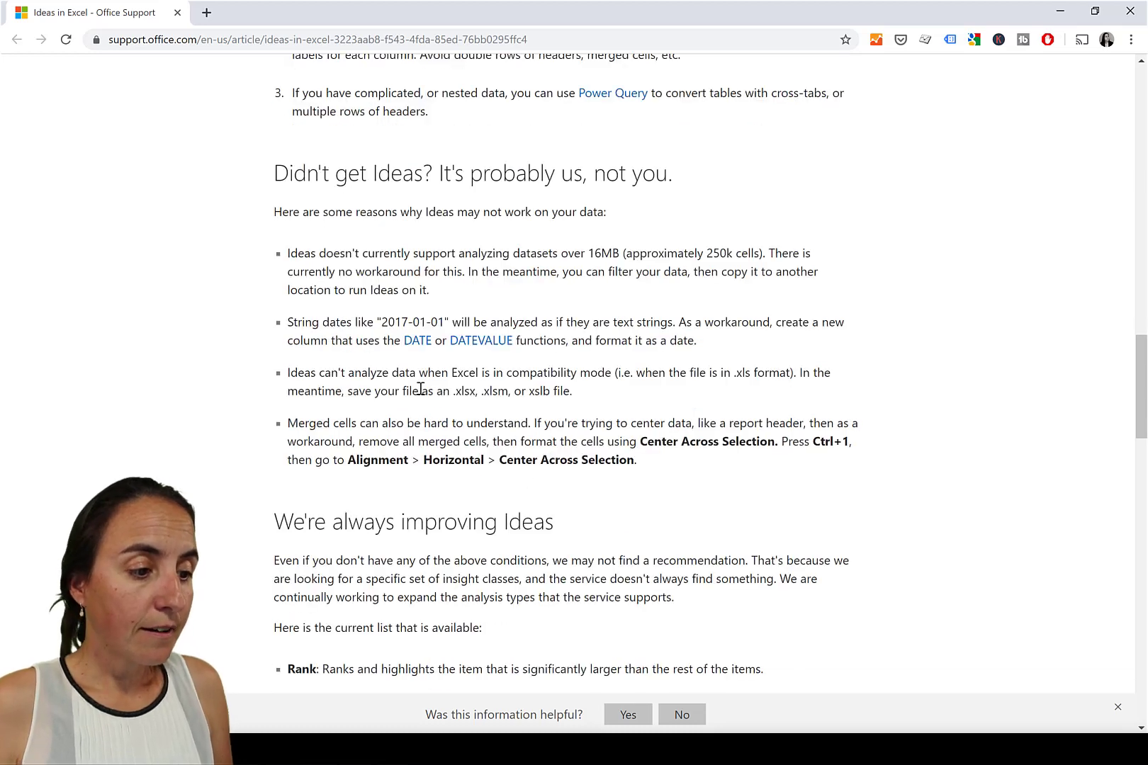
{"action": "left_click_drag", "start_coordinate": [368, 373], "coordinate": [610, 376]}
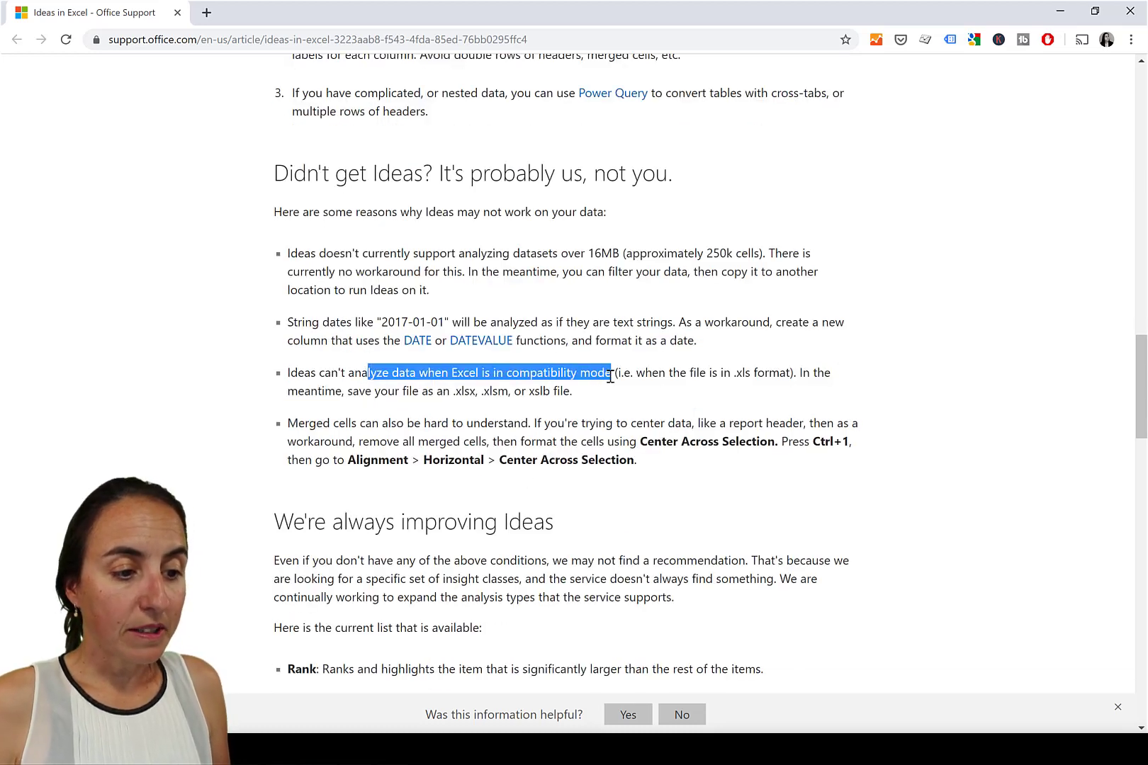
{"action": "left_click", "coordinate": [616, 402]}
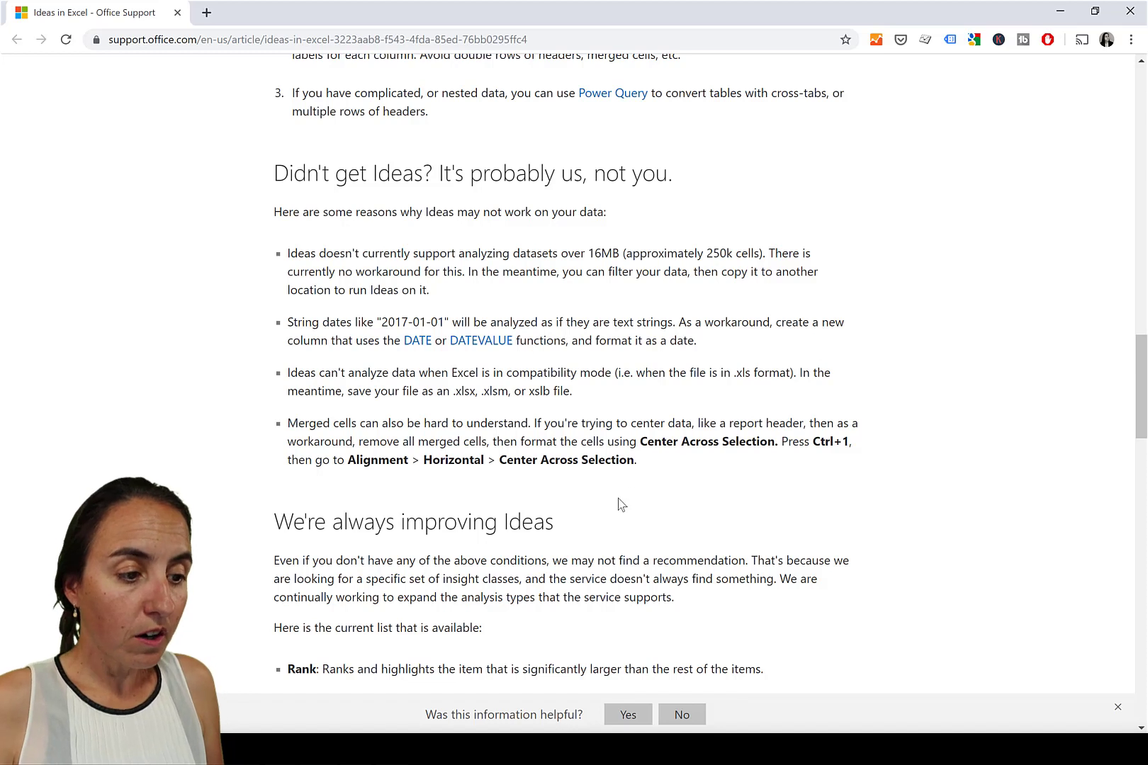
{"action": "left_click_drag", "start_coordinate": [331, 442], "coordinate": [487, 423]}
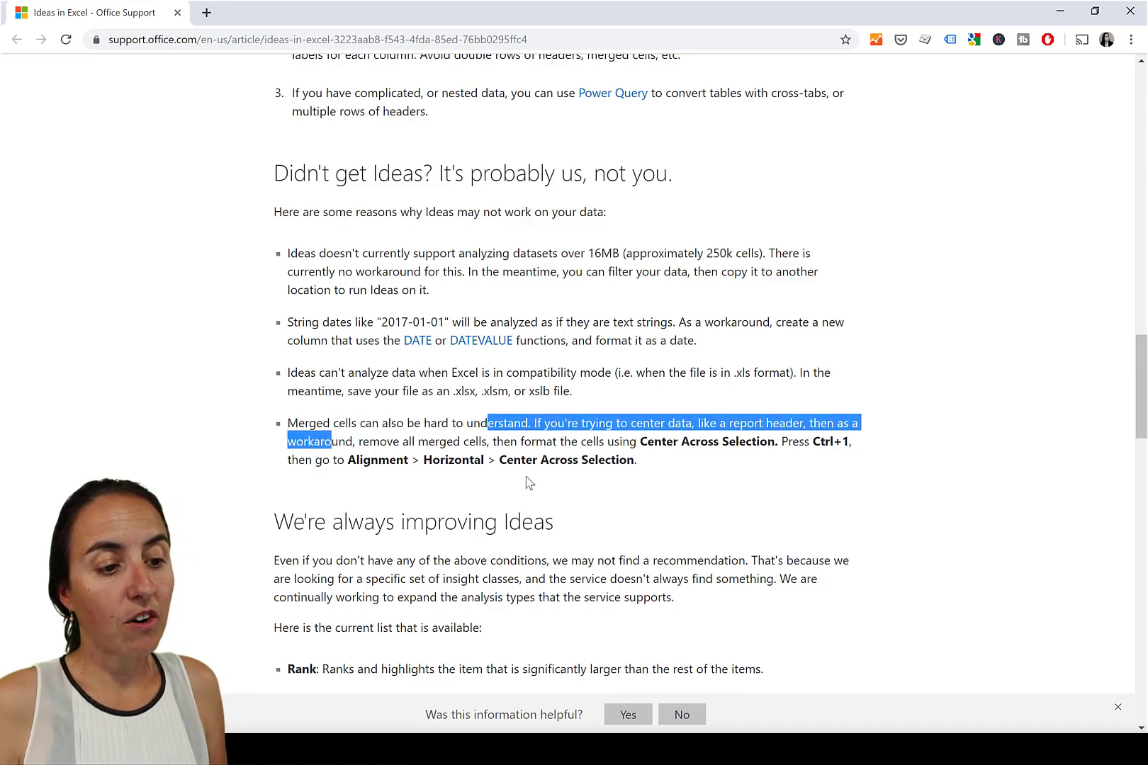
{"action": "left_click_drag", "start_coordinate": [528, 483], "coordinate": [533, 495]}
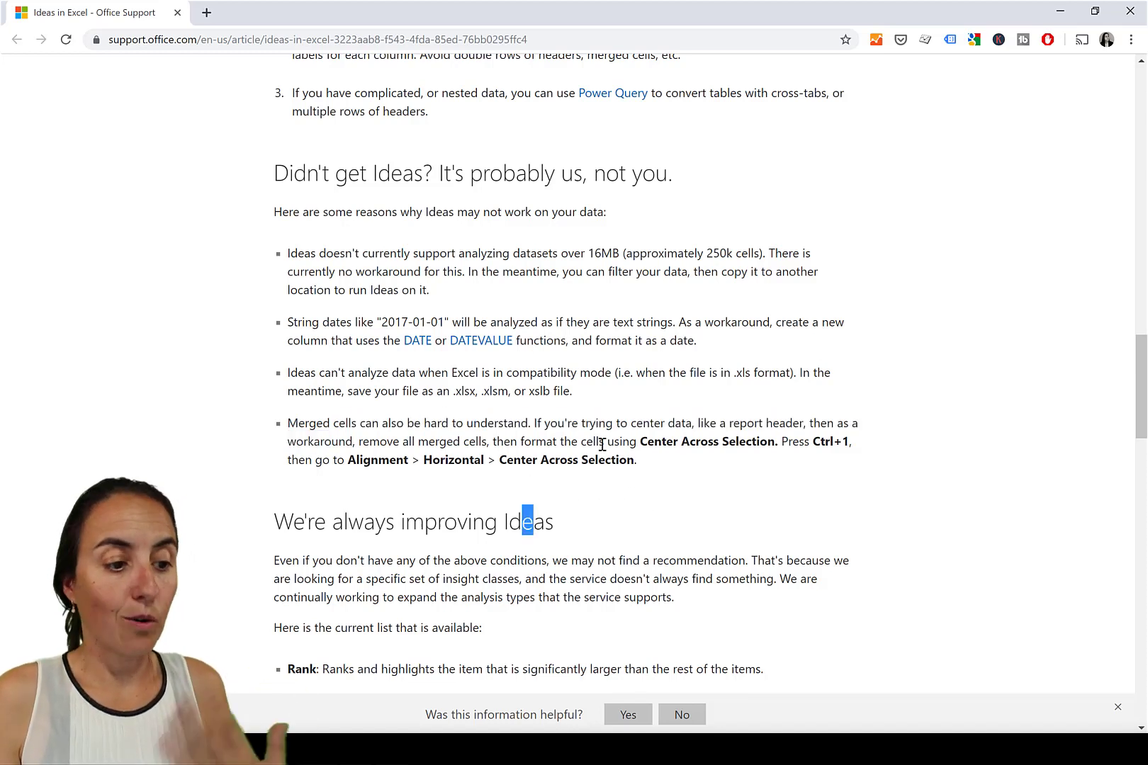
{"action": "scroll", "coordinate": [602, 443], "scroll_direction": "down", "scroll_amount": 3}
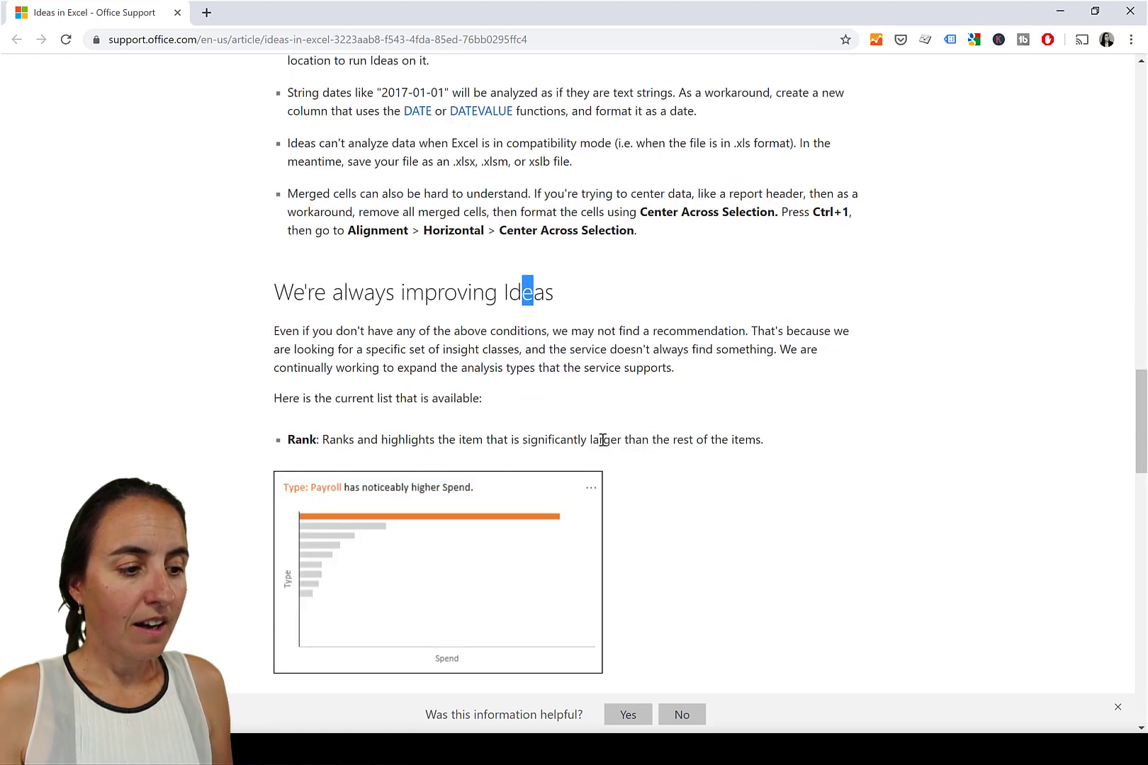
{"action": "scroll", "coordinate": [609, 446], "scroll_direction": "down", "scroll_amount": 3}
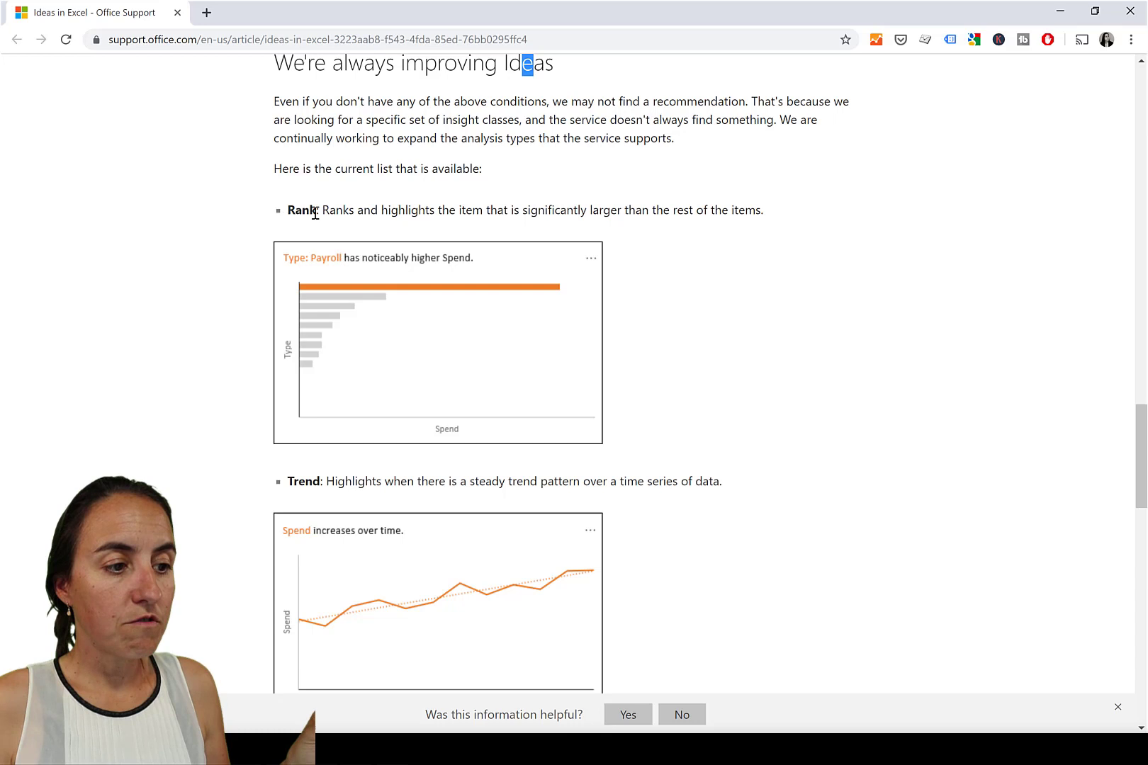
{"action": "left_click_drag", "start_coordinate": [363, 211], "coordinate": [608, 214]}
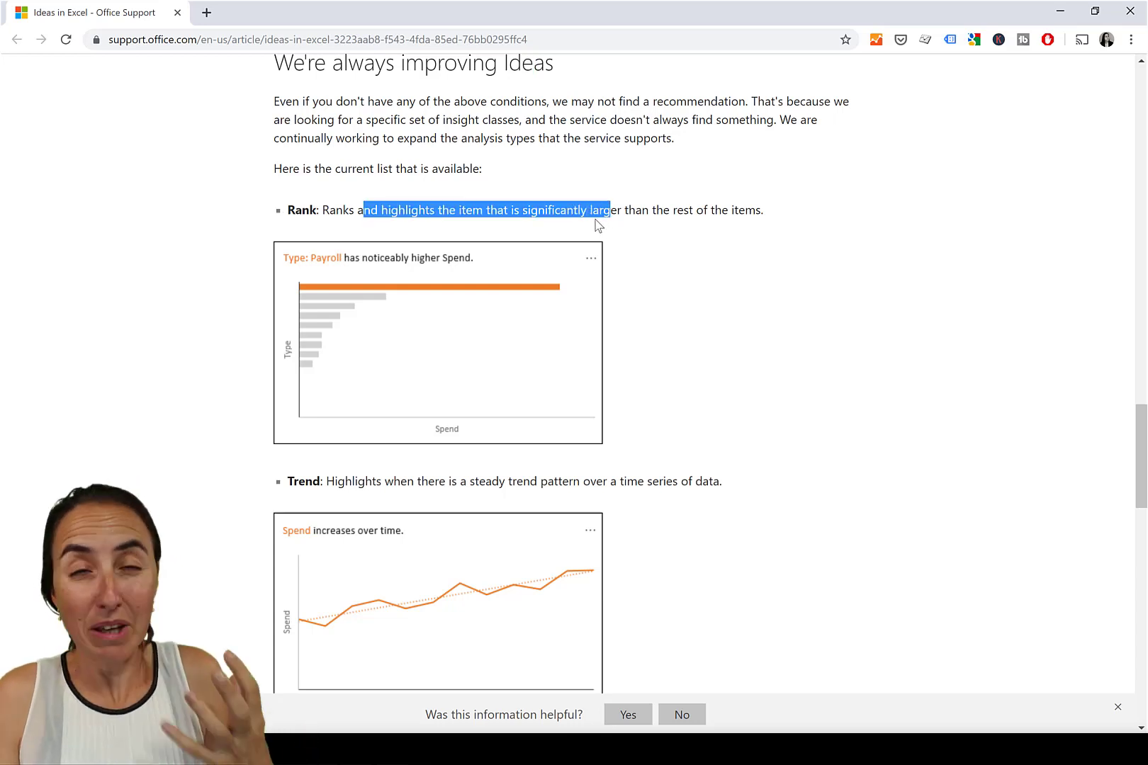
{"action": "scroll", "coordinate": [659, 563], "scroll_direction": "down", "scroll_amount": 3}
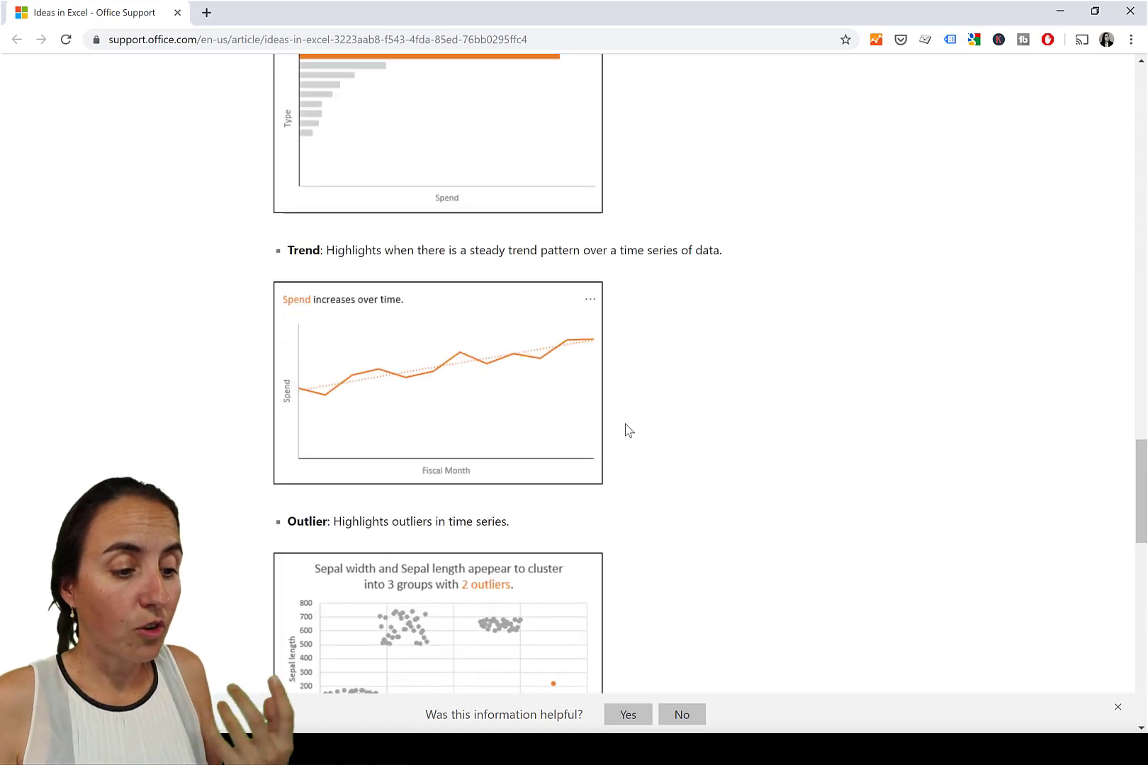
{"action": "scroll", "coordinate": [629, 430], "scroll_direction": "down", "scroll_amount": 5}
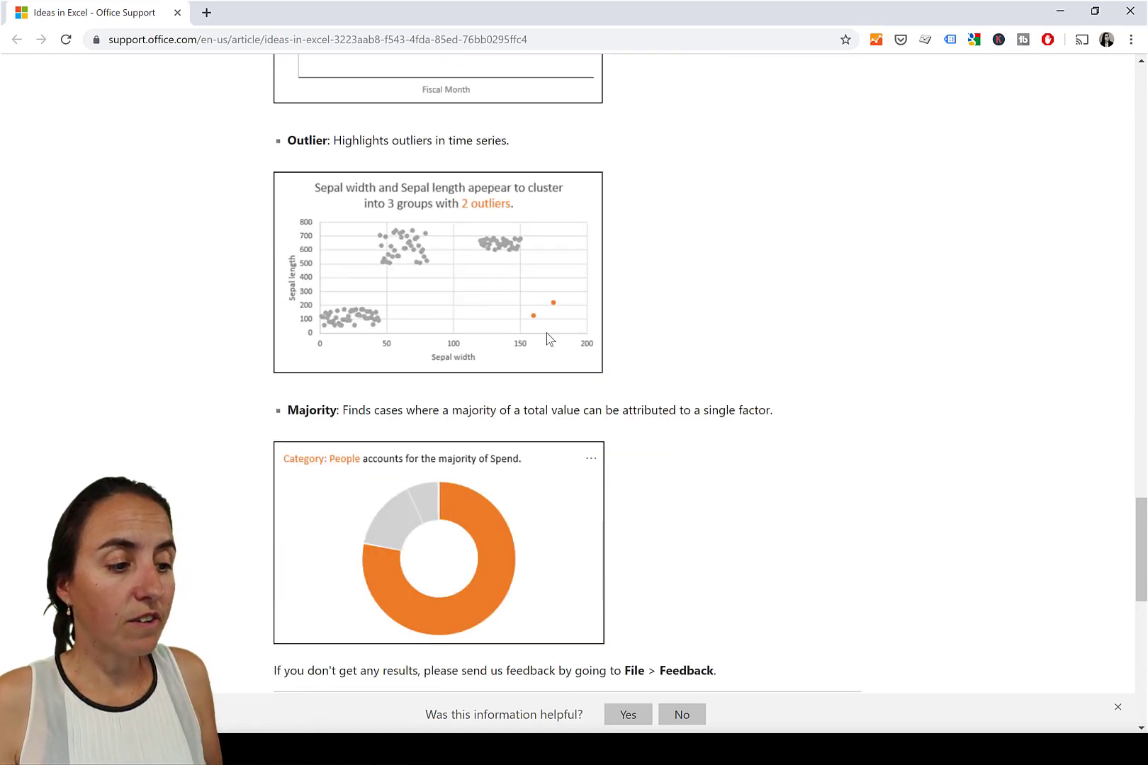
{"action": "scroll", "coordinate": [549, 338], "scroll_direction": "down", "scroll_amount": 3}
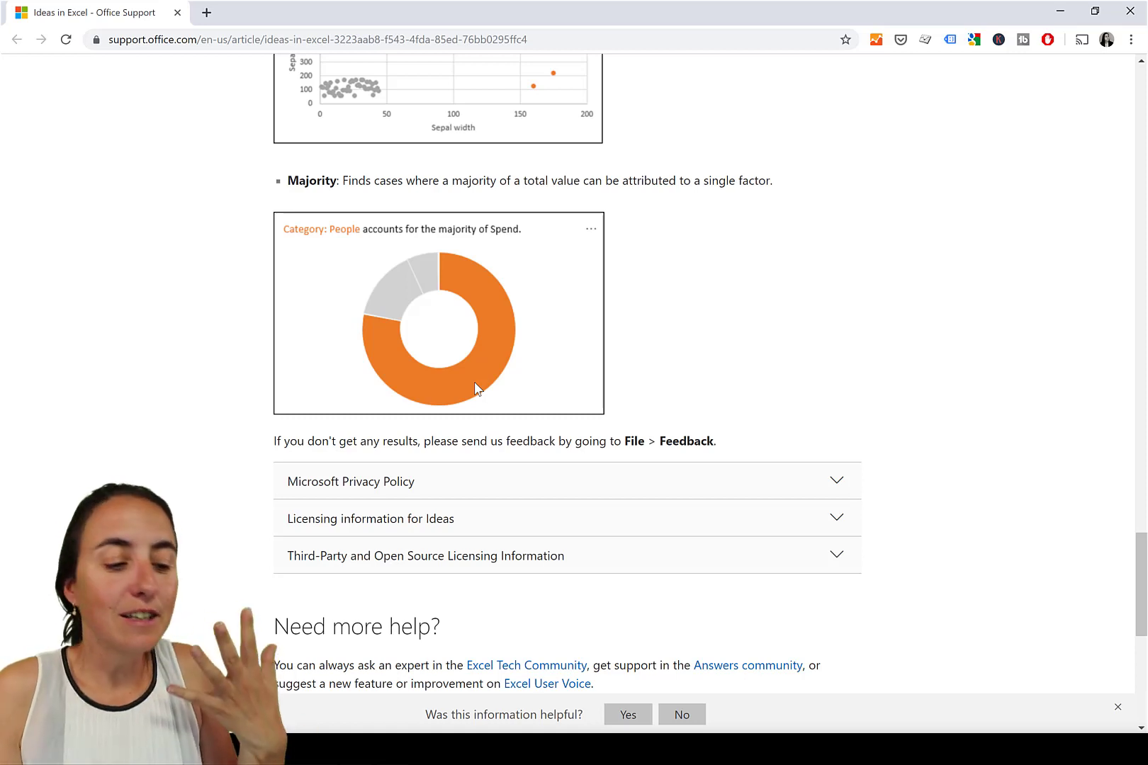
- Go back to the ideas report in Power BI Desktop and dismiss the publishing success message
{"action": "key", "text": "alt+Tab"}
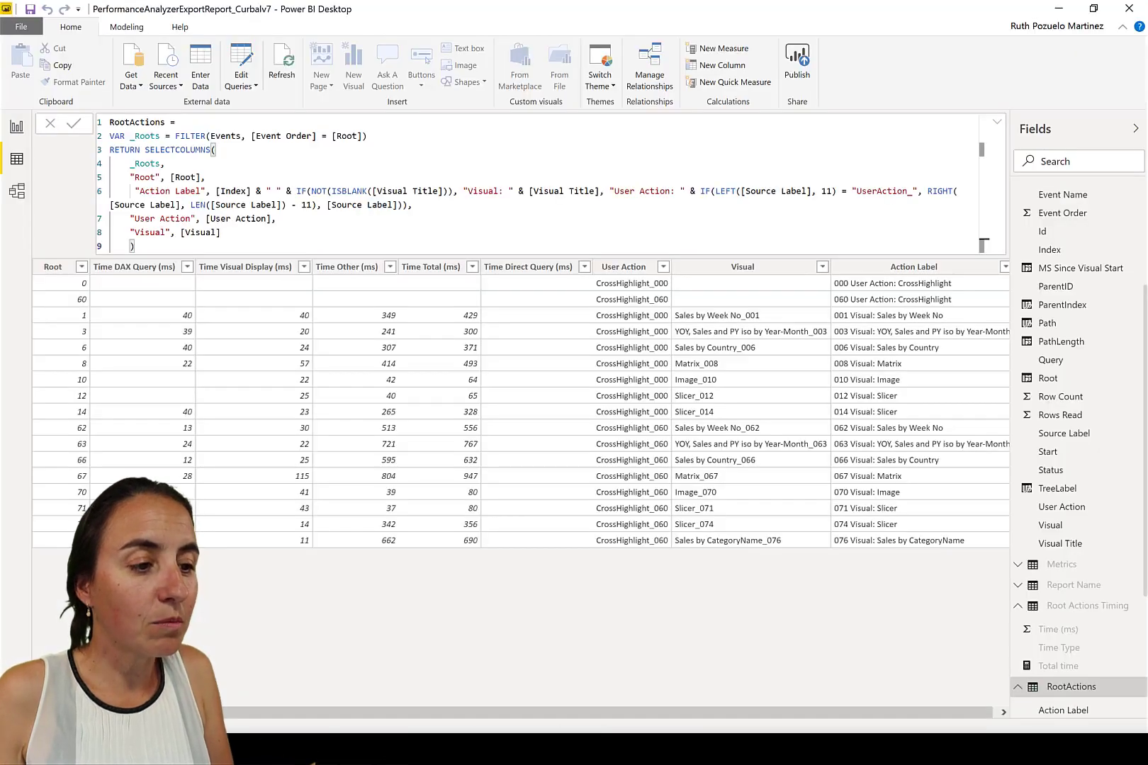
{"action": "key", "text": "alt+Tab"}
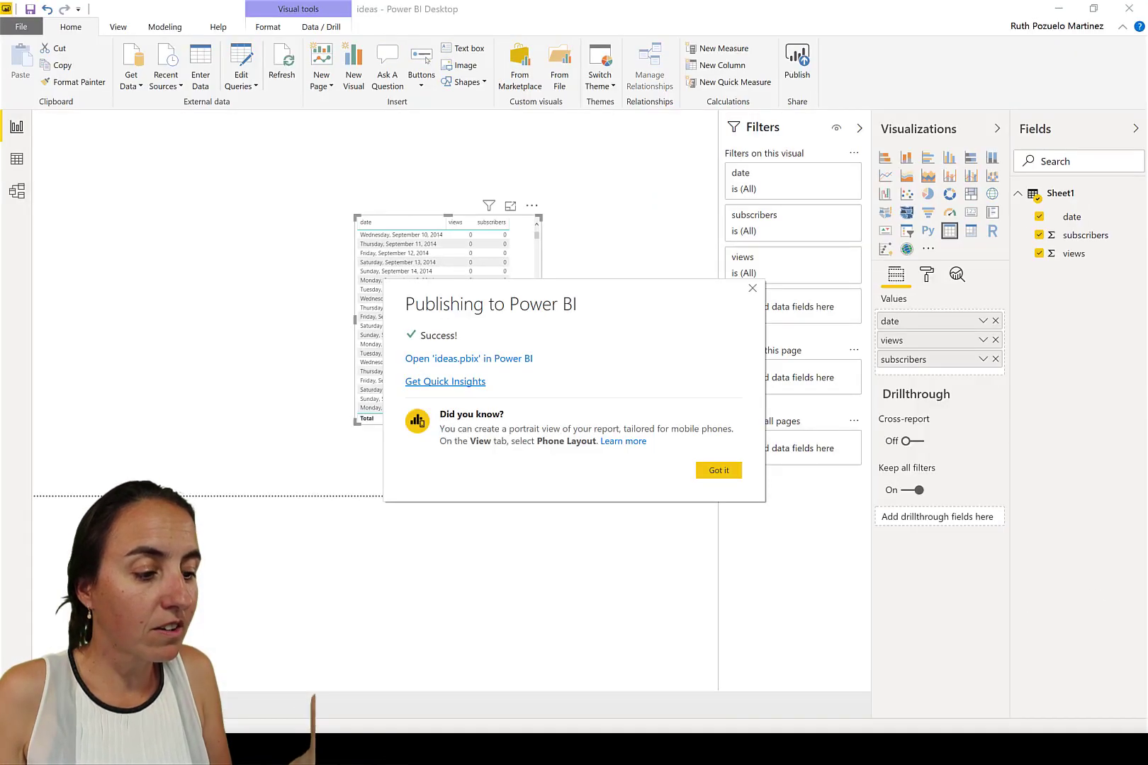
{"action": "left_click", "coordinate": [712, 477]}
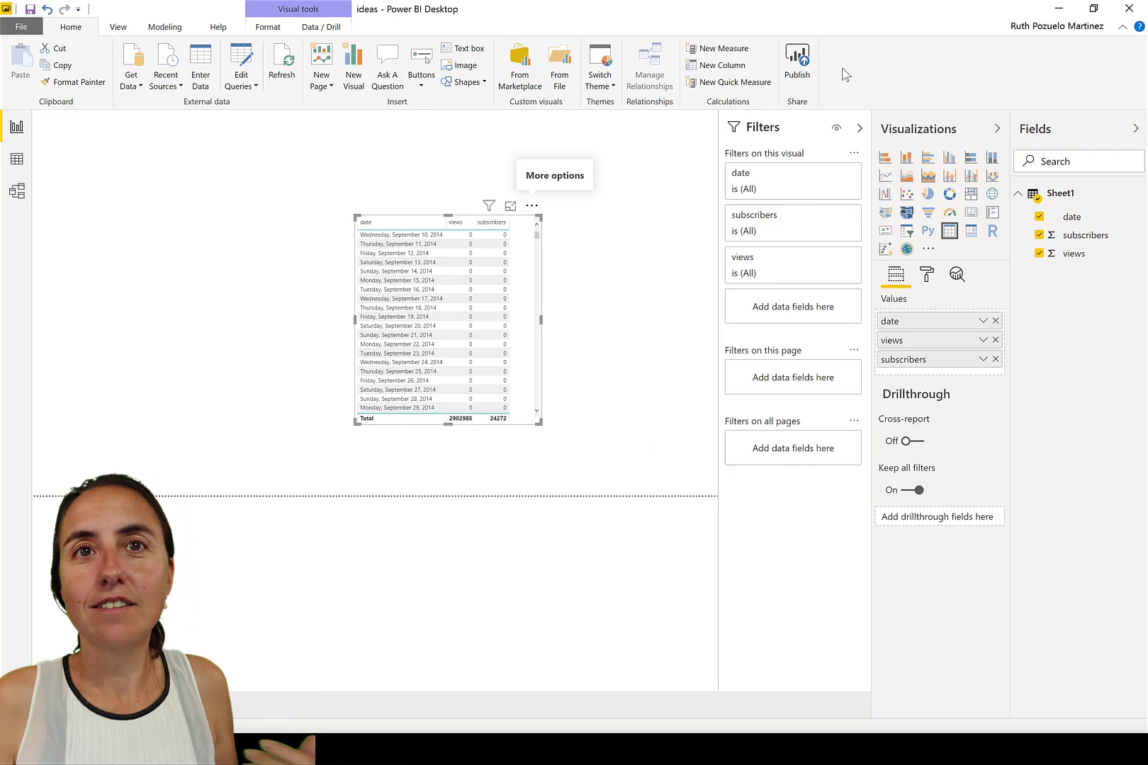